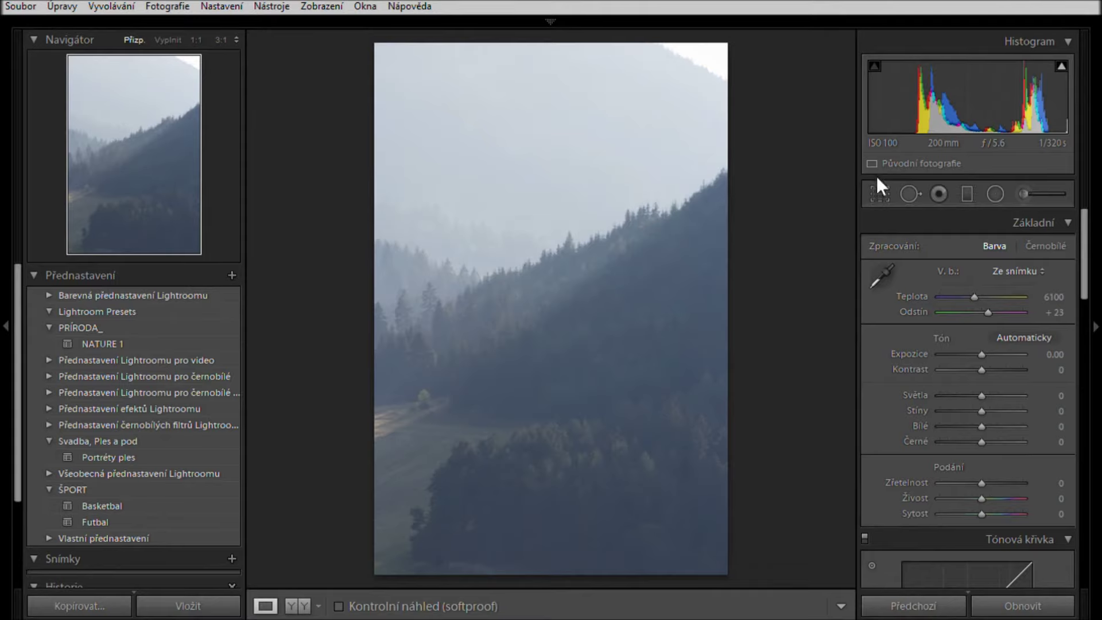
Step: Turn on Remove Chromatic Aberration in the Lens Corrections Basic options
left_click_drag(1085, 244, 1087, 394)
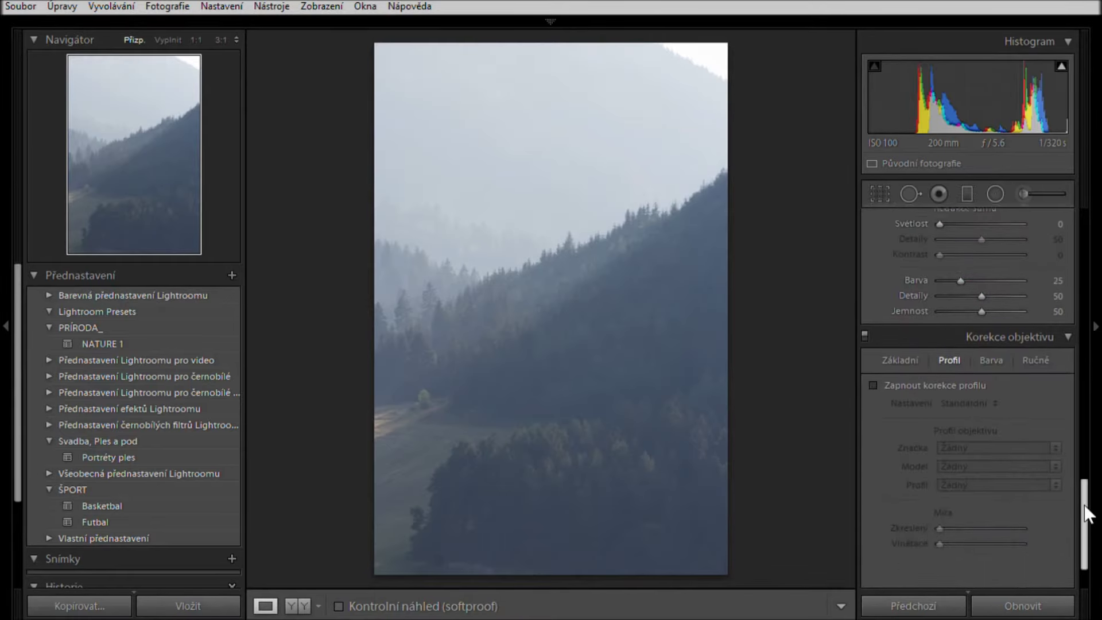
left_click_drag(1086, 394, 1085, 519)
left_click(905, 340)
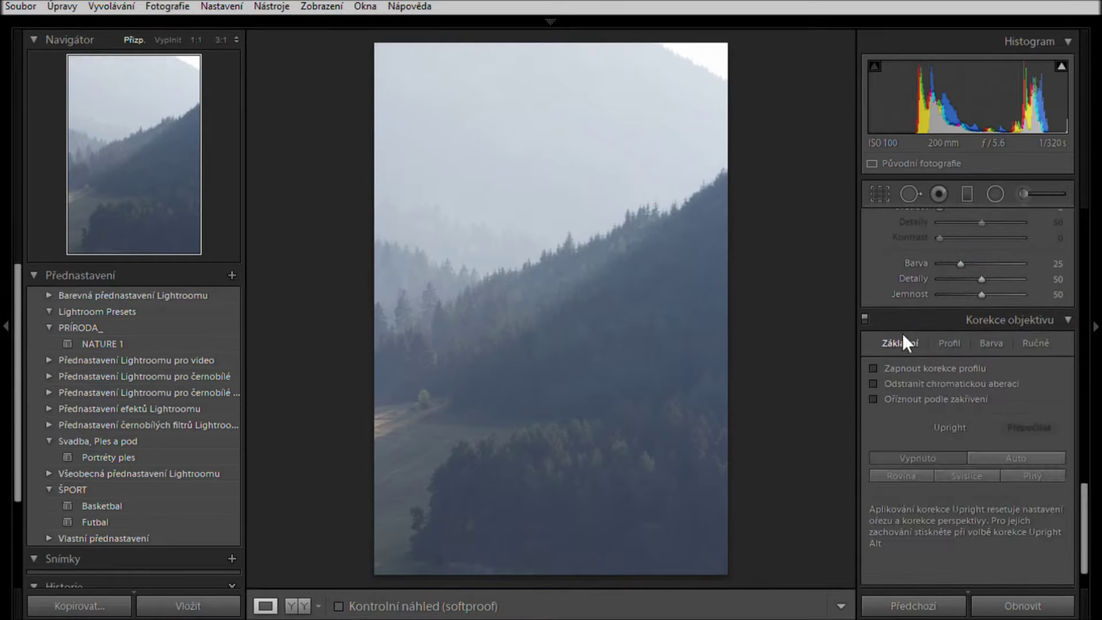
left_click(919, 383)
Step: Enable profile corrections so the Canon EF 75-300mm lens profile is applied
left_click(948, 334)
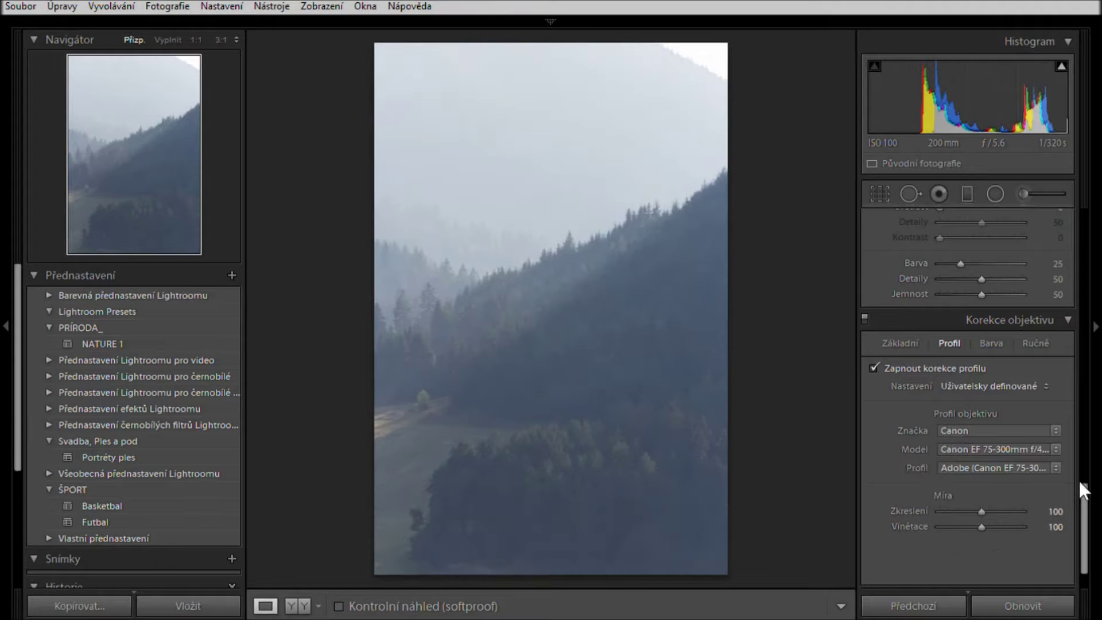
left_click_drag(1083, 494, 1081, 248)
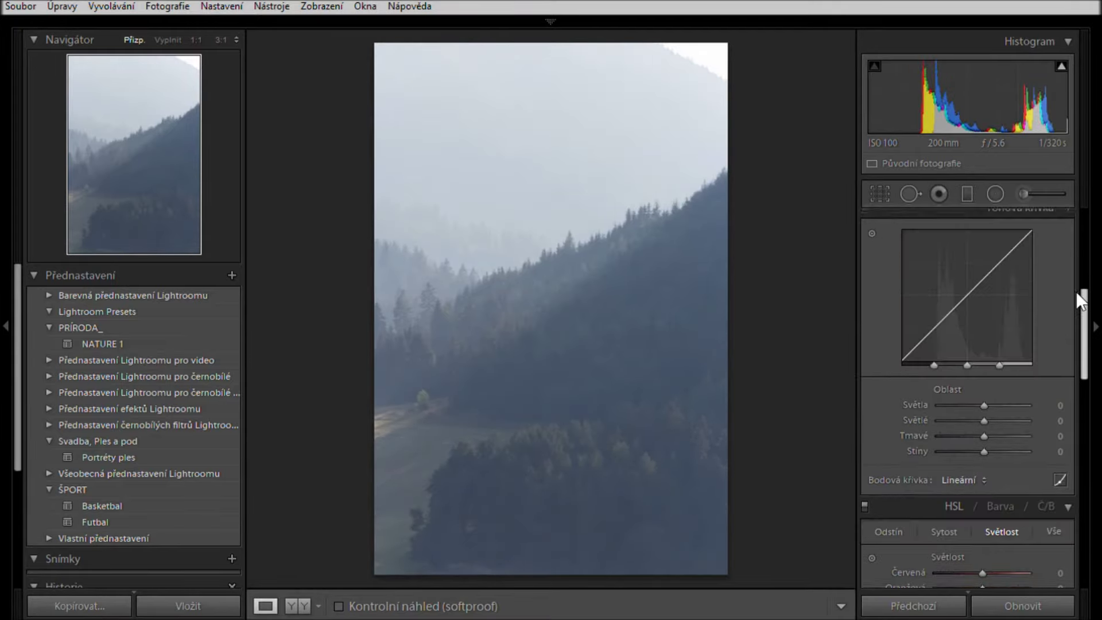
left_click(879, 193)
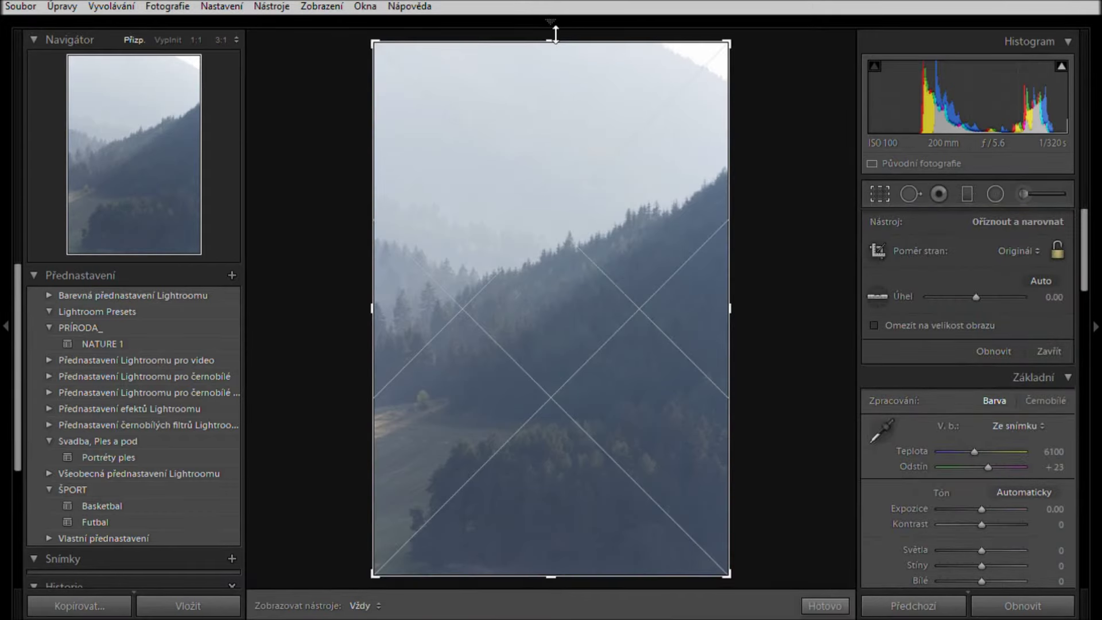
Step: Drag the top crop edge down to trim away sky and commit the crop
left_click_drag(556, 42, 558, 55)
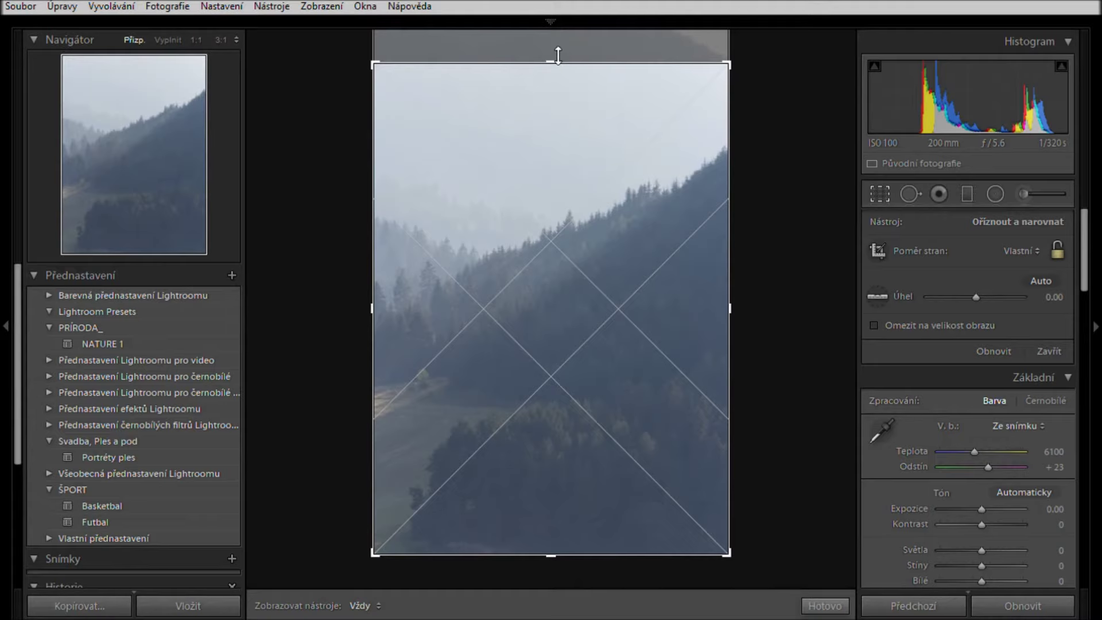
key("Return")
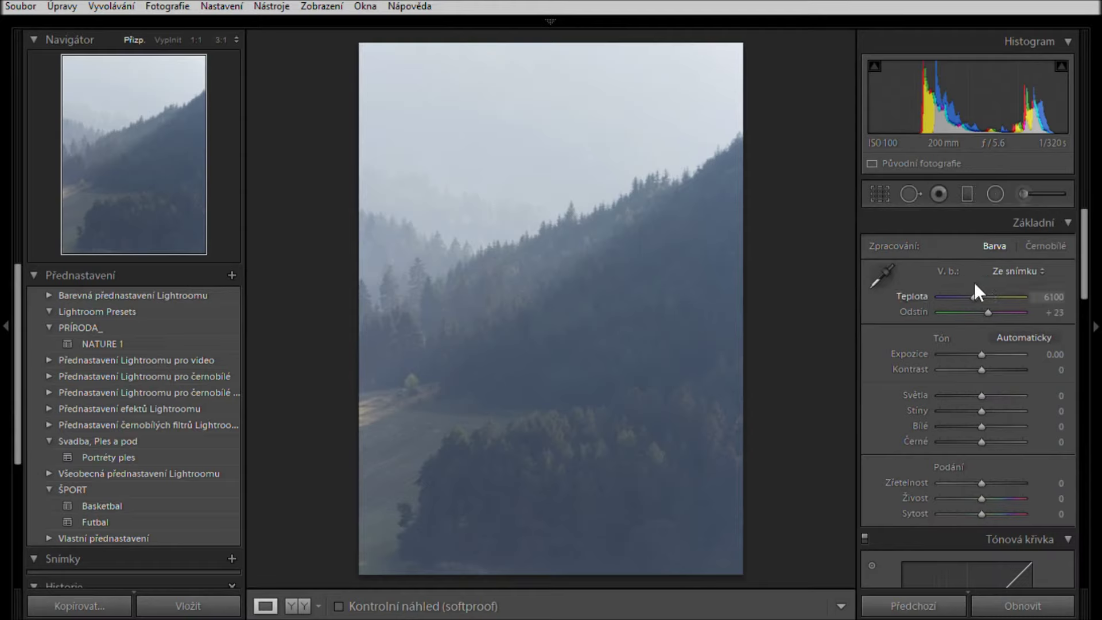
Step: Enter white balance Temp 8100 and Tint +26 in the Basic panel
left_click_drag(975, 284, 977, 284)
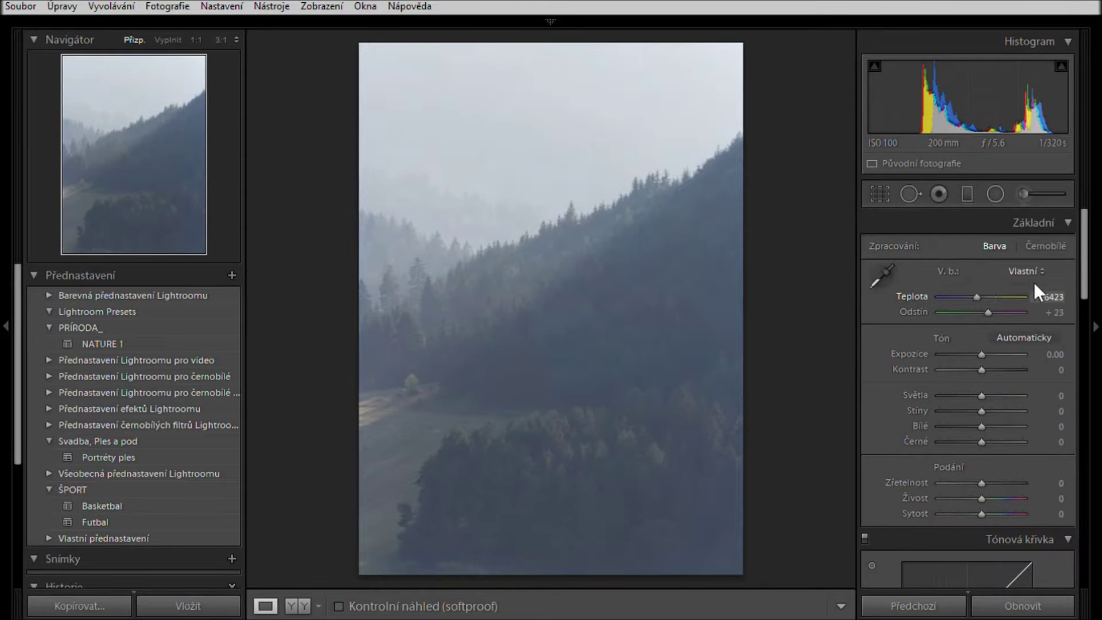
left_click(1054, 293)
type("8100")
key("Return")
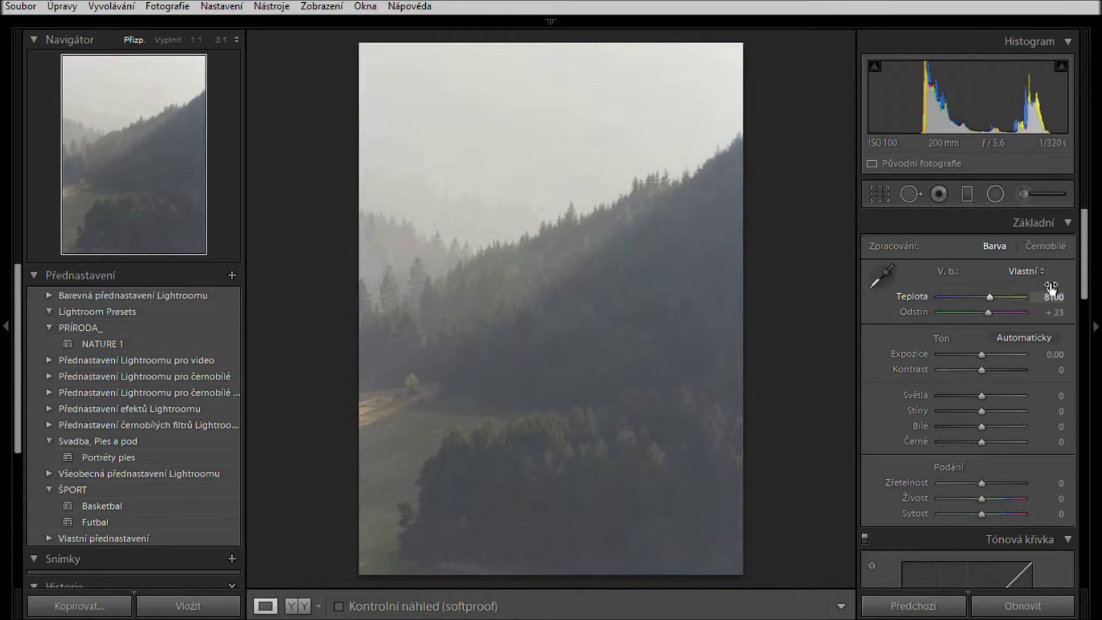
left_click(1063, 309)
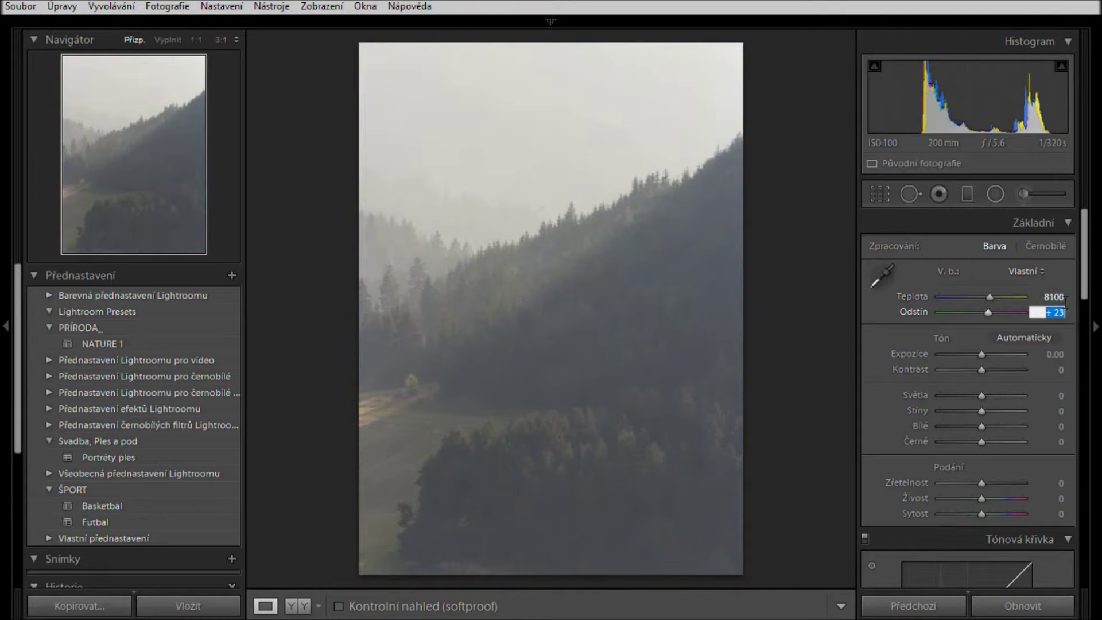
type("+26")
key("Return")
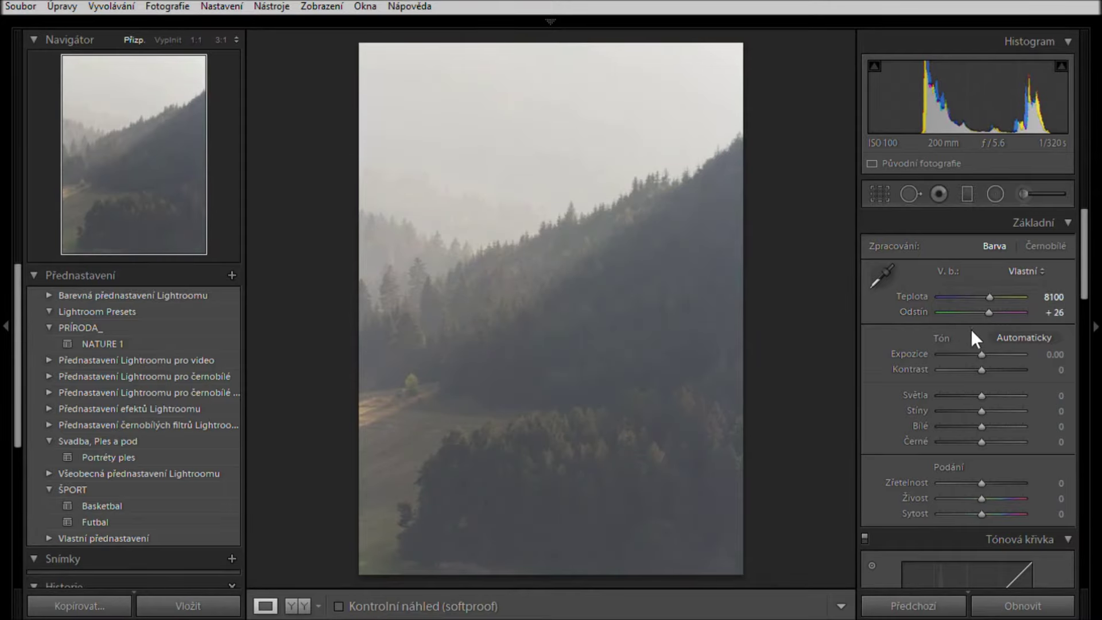
Step: Set Basic tone: exposure −0.19, contrast +62, highlights −100, shadows +100, whites −15, blacks −56
left_click_drag(980, 340, 978, 340)
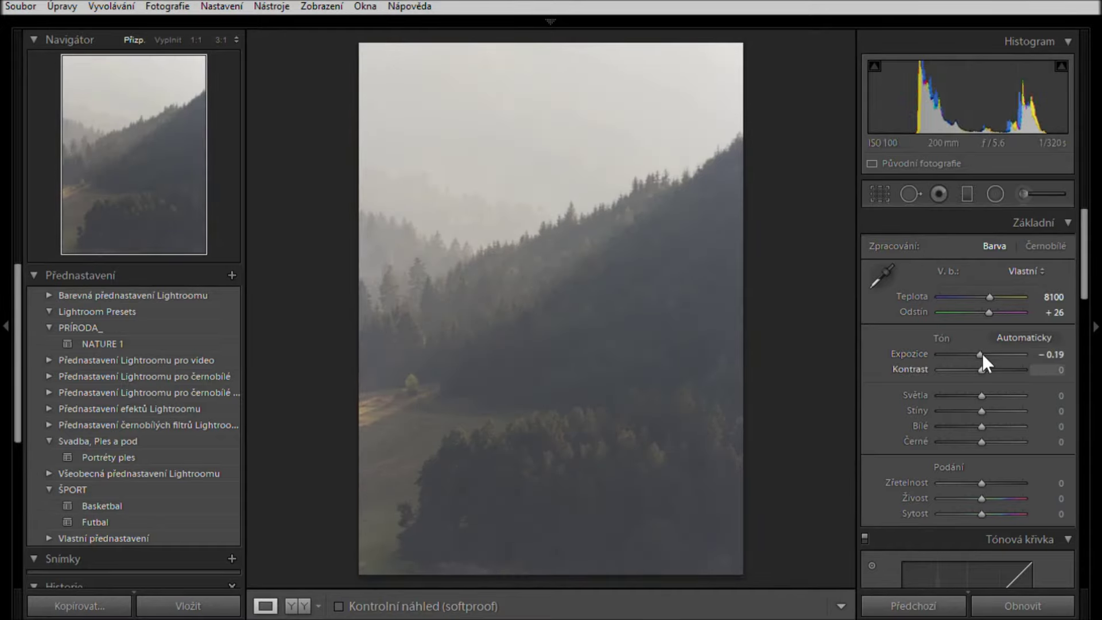
left_click_drag(983, 353, 1009, 356)
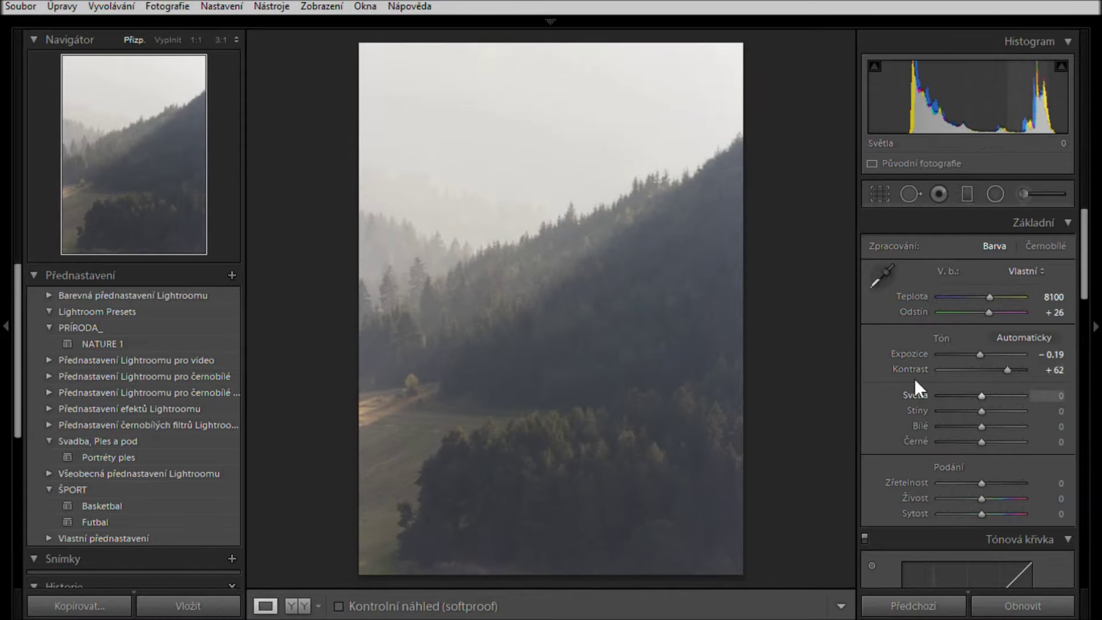
left_click_drag(916, 380, 895, 382)
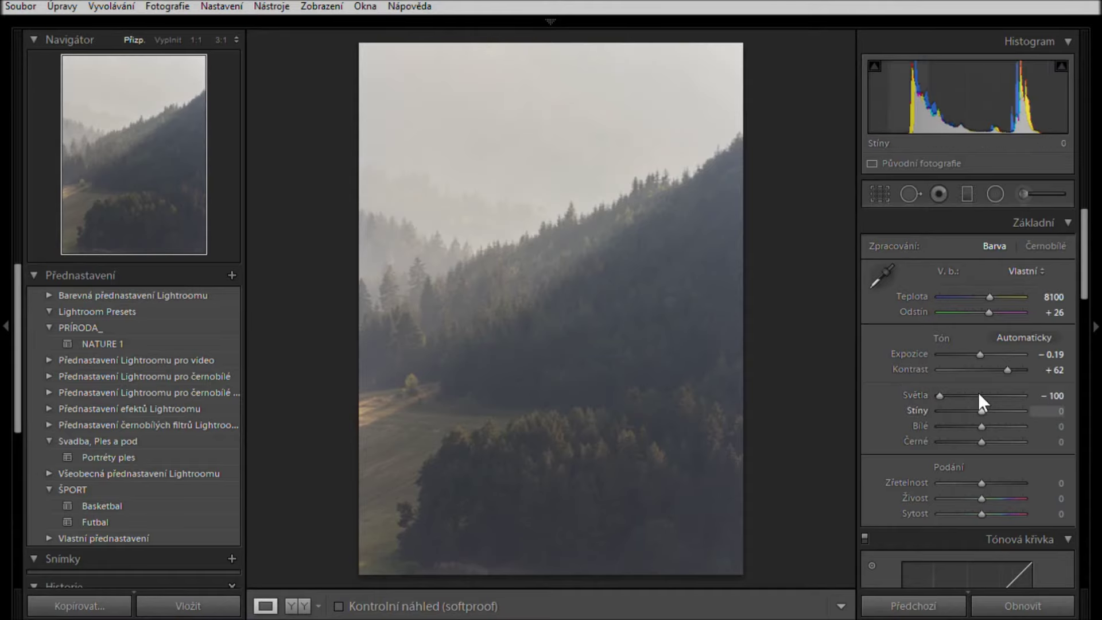
left_click_drag(1040, 395, 1039, 395)
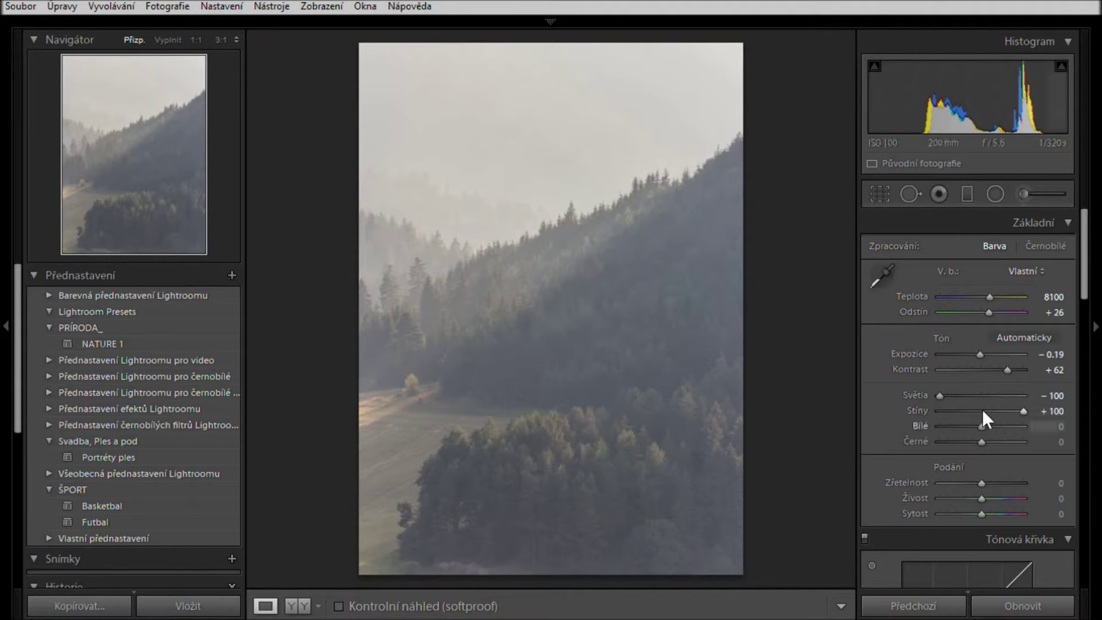
left_click_drag(983, 410, 977, 412)
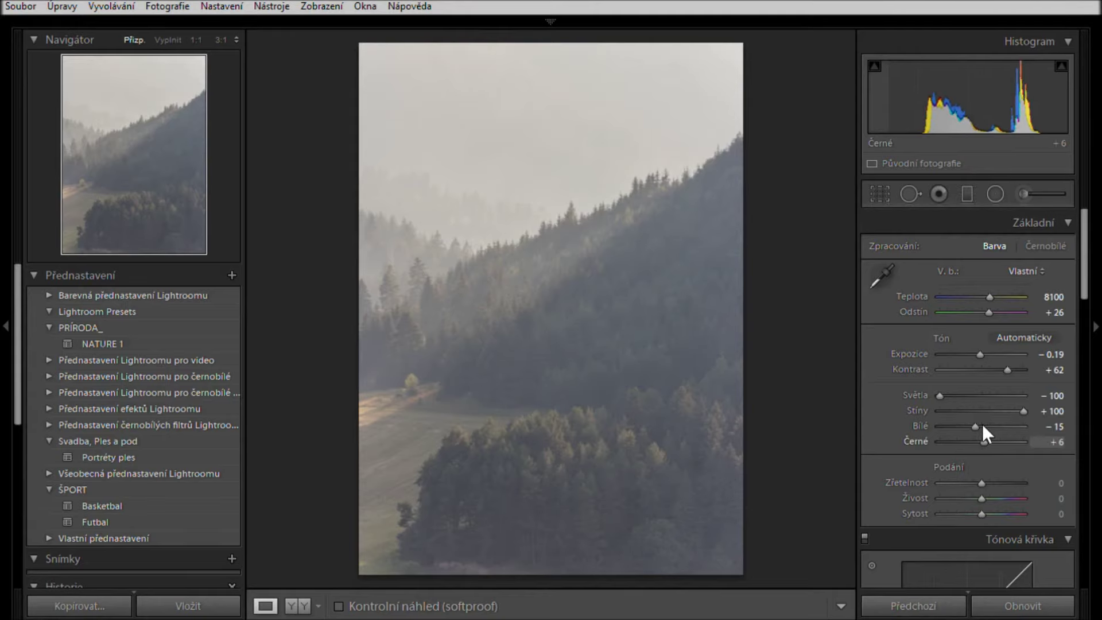
left_click_drag(974, 428, 956, 428)
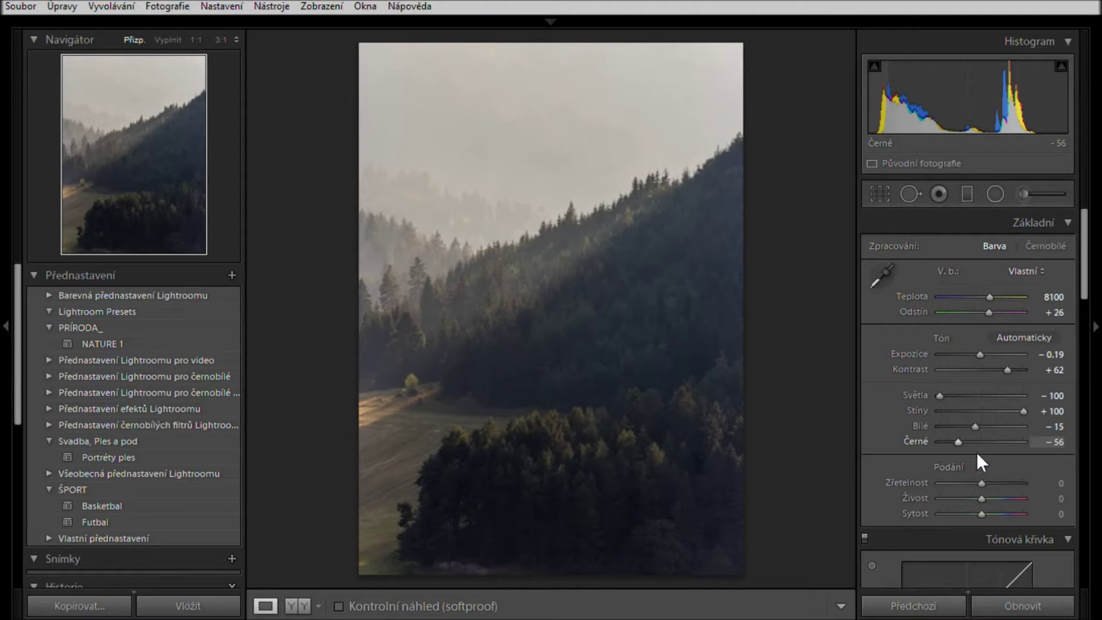
Step: Set Presence values: Clarity +73, Vibrance +29 and Saturation 17
left_click_drag(980, 466, 1007, 468)
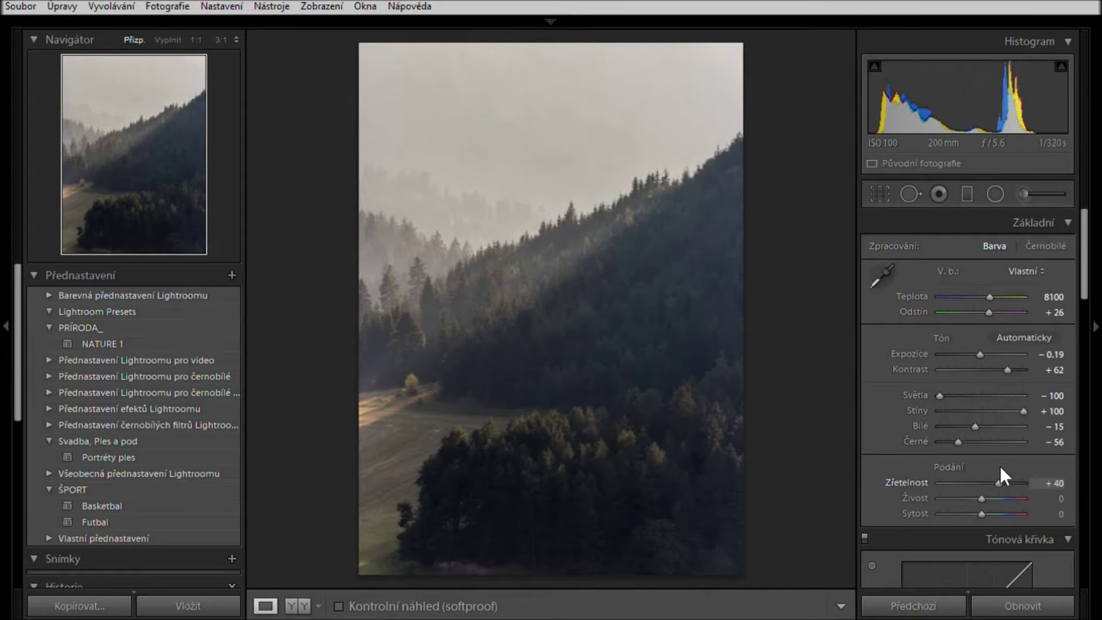
left_click_drag(1012, 471, 1010, 471)
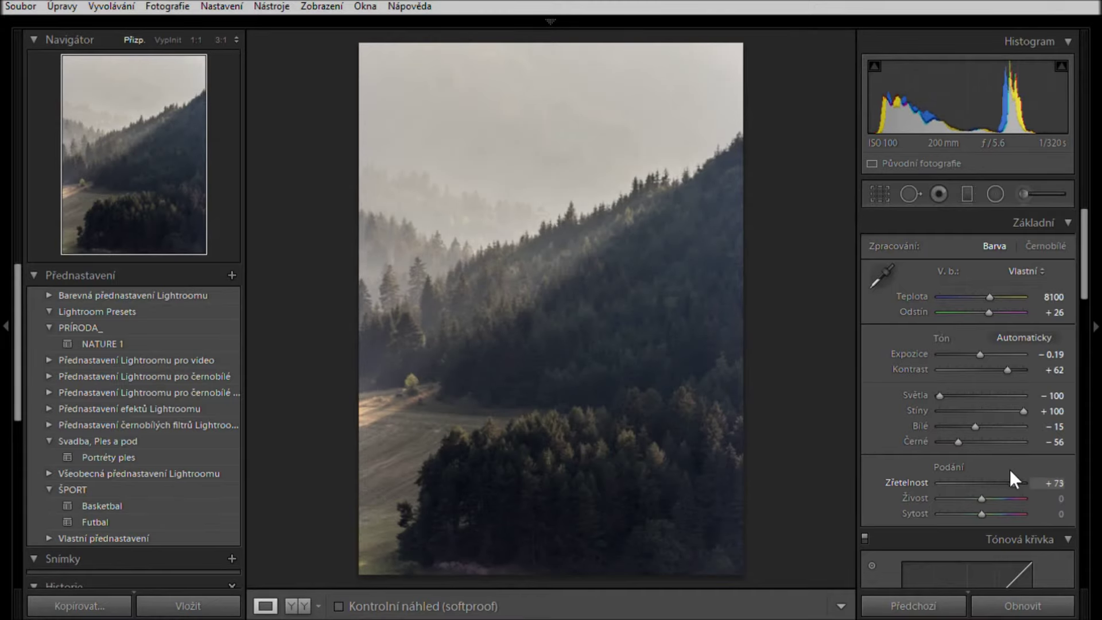
left_click_drag(981, 498, 962, 497)
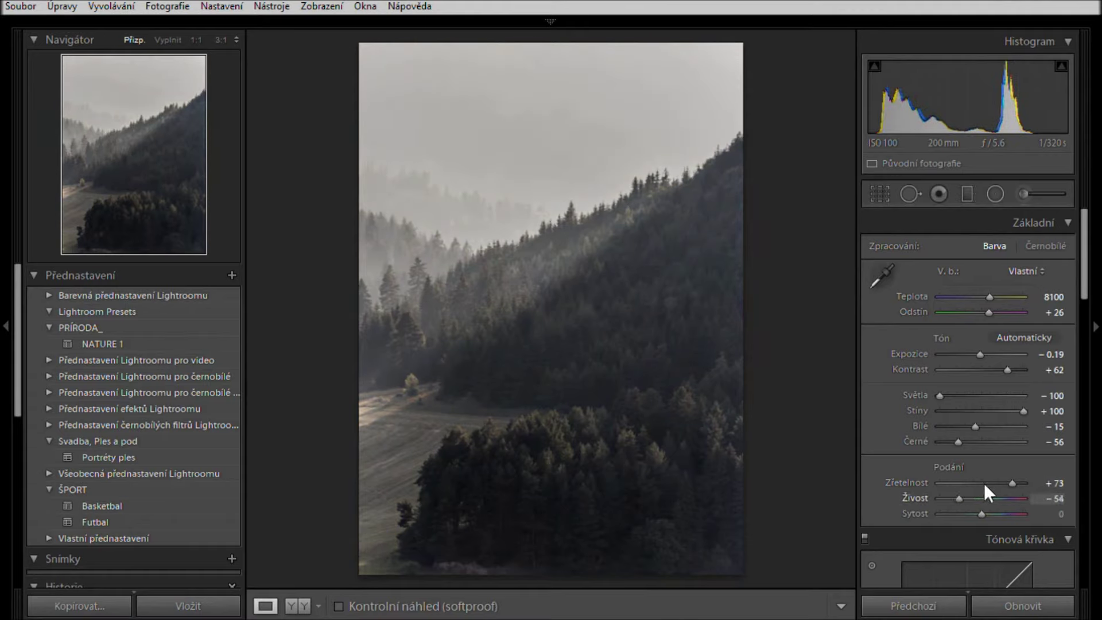
left_click_drag(985, 483, 991, 484)
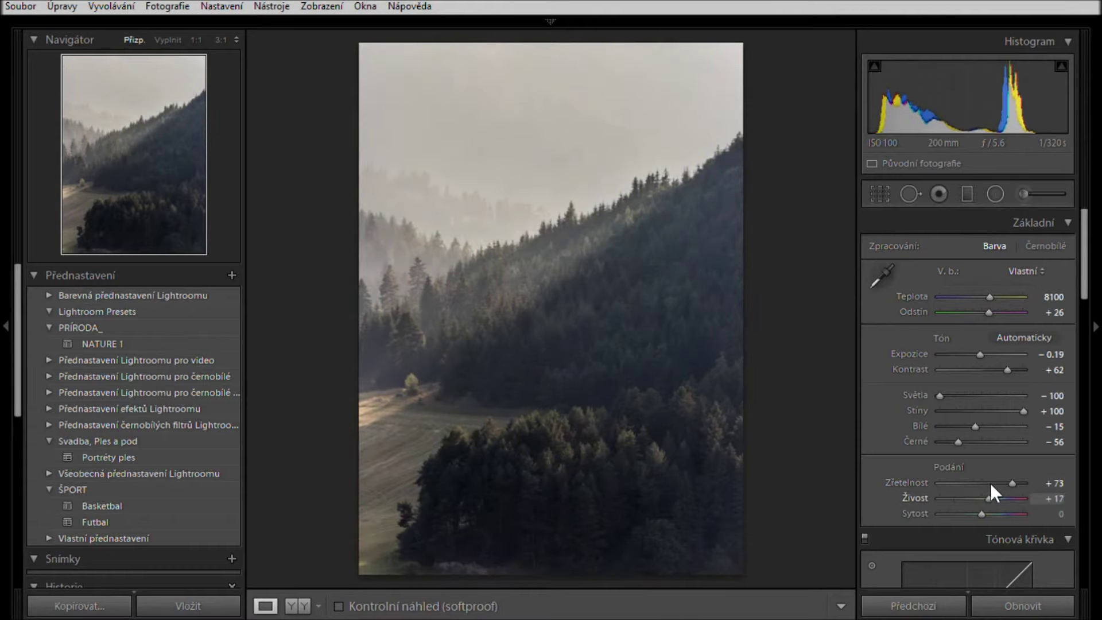
left_click_drag(992, 485, 994, 485)
key("Up")
key("Up")
key("Tab")
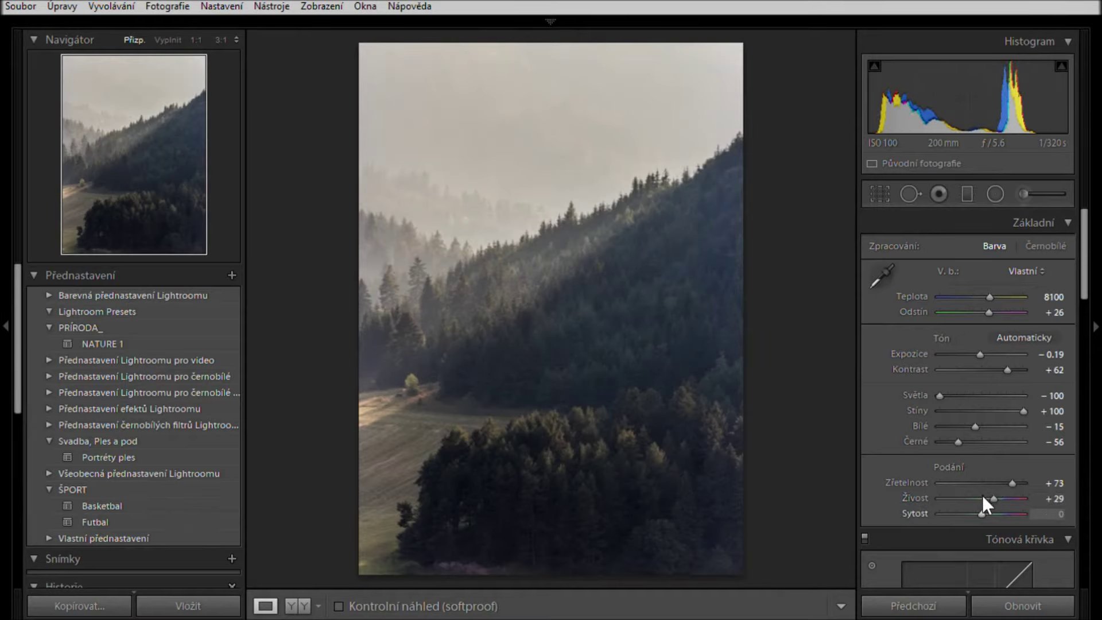
type("17")
left_click_drag(1083, 281, 1087, 447)
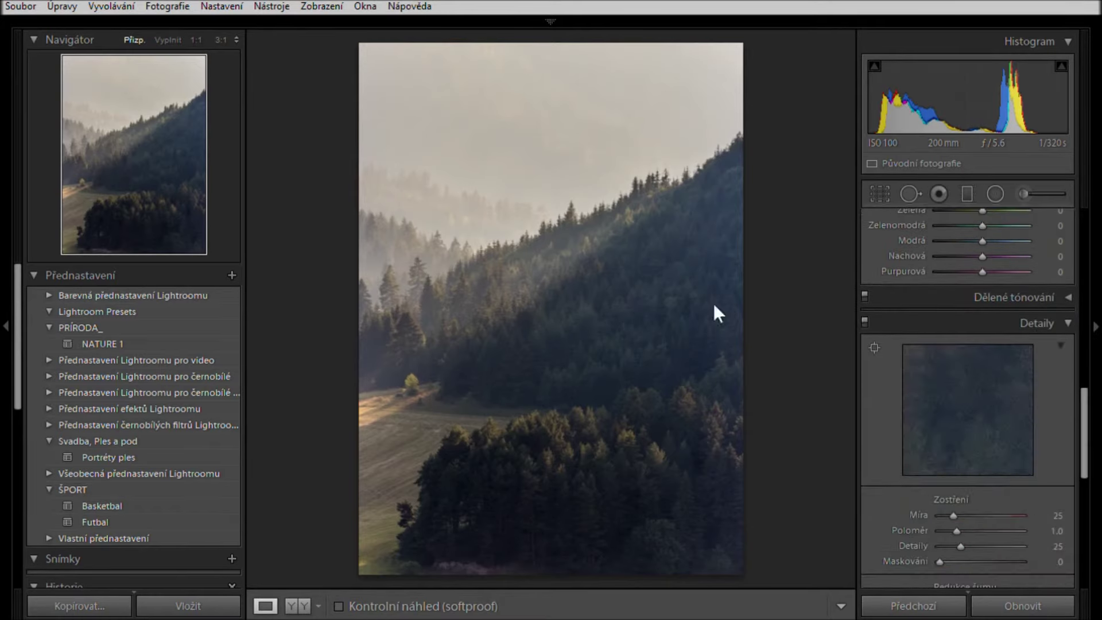
Step: At 1:1 zoom, set sharpening Amount 39, Radius 1.1, Detail 39, Masking 65
left_click(196, 39)
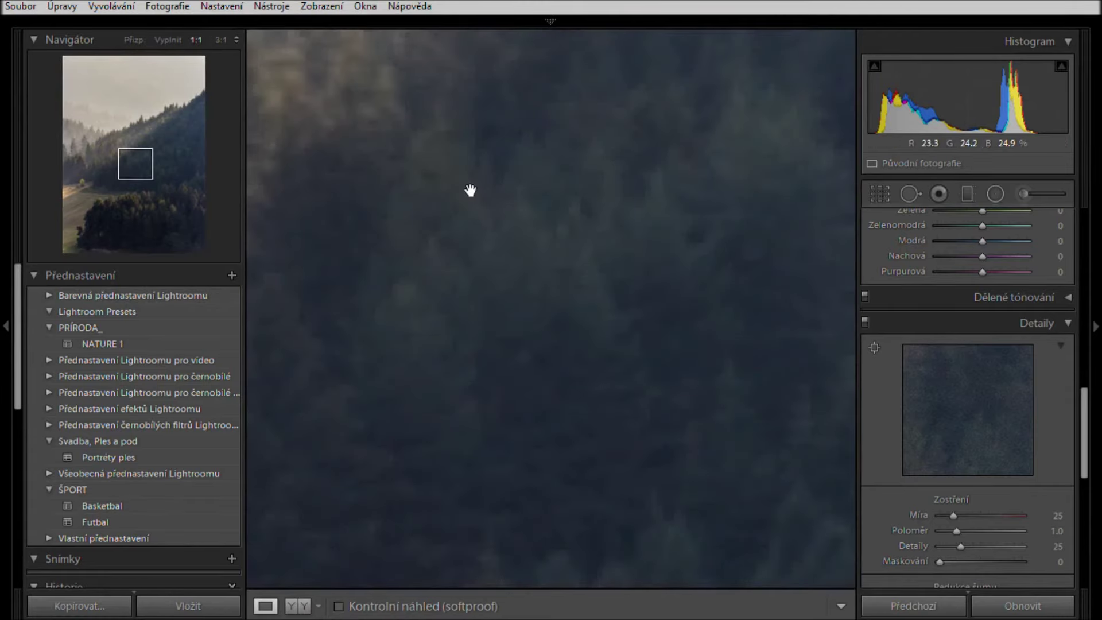
left_click_drag(1087, 452, 1087, 495)
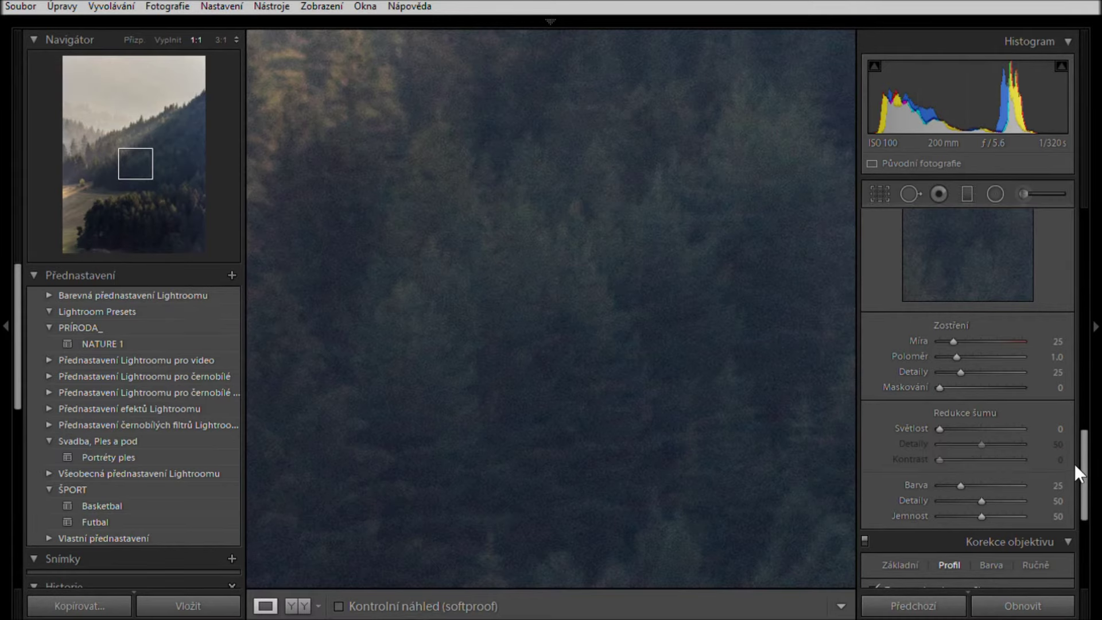
left_click(960, 329)
left_click_drag(961, 333, 960, 333)
left_click(956, 343)
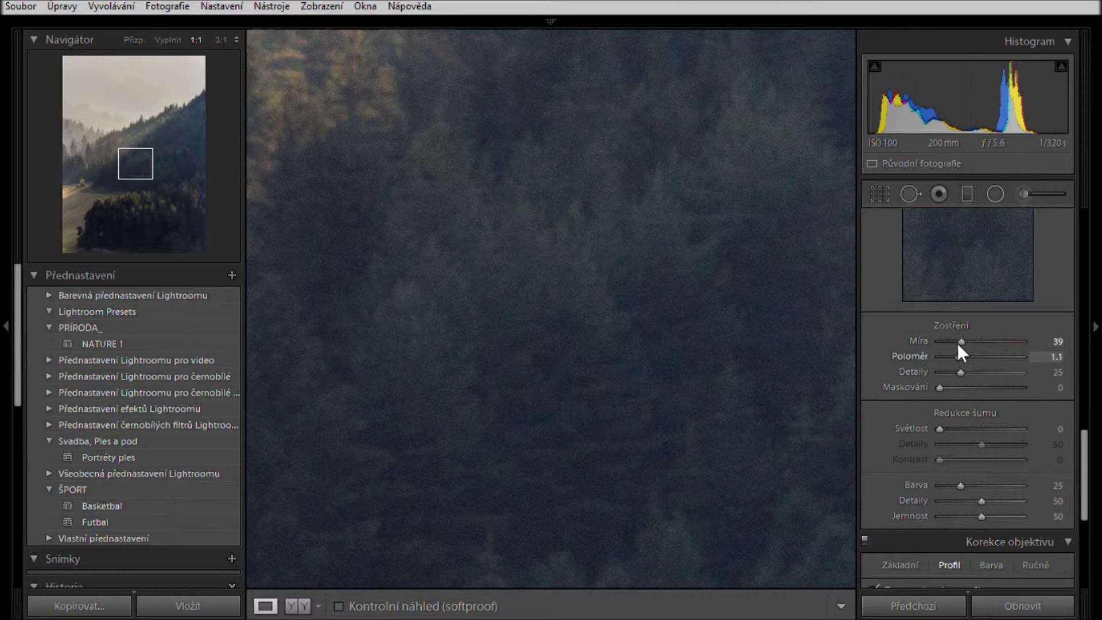
left_click_drag(960, 357, 967, 359)
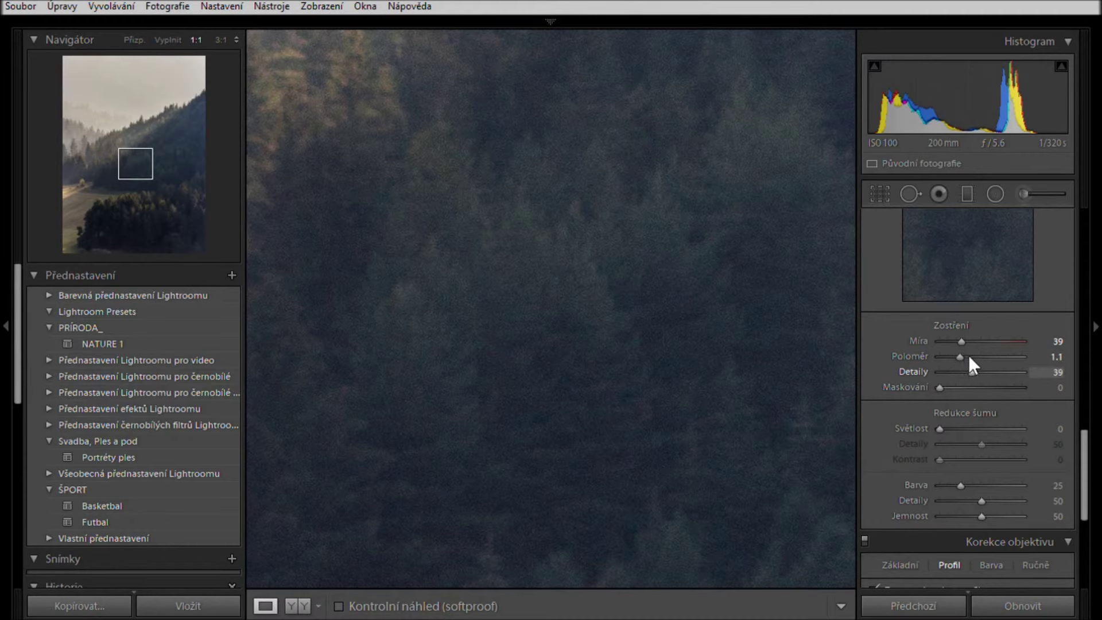
key("alt")
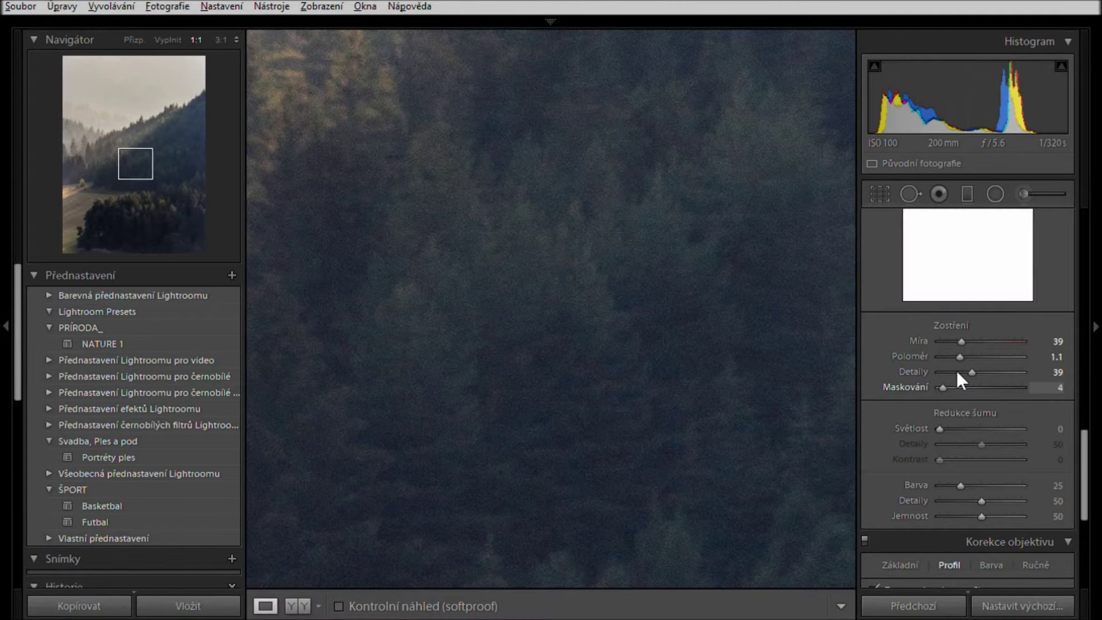
left_click_drag(956, 371, 983, 369)
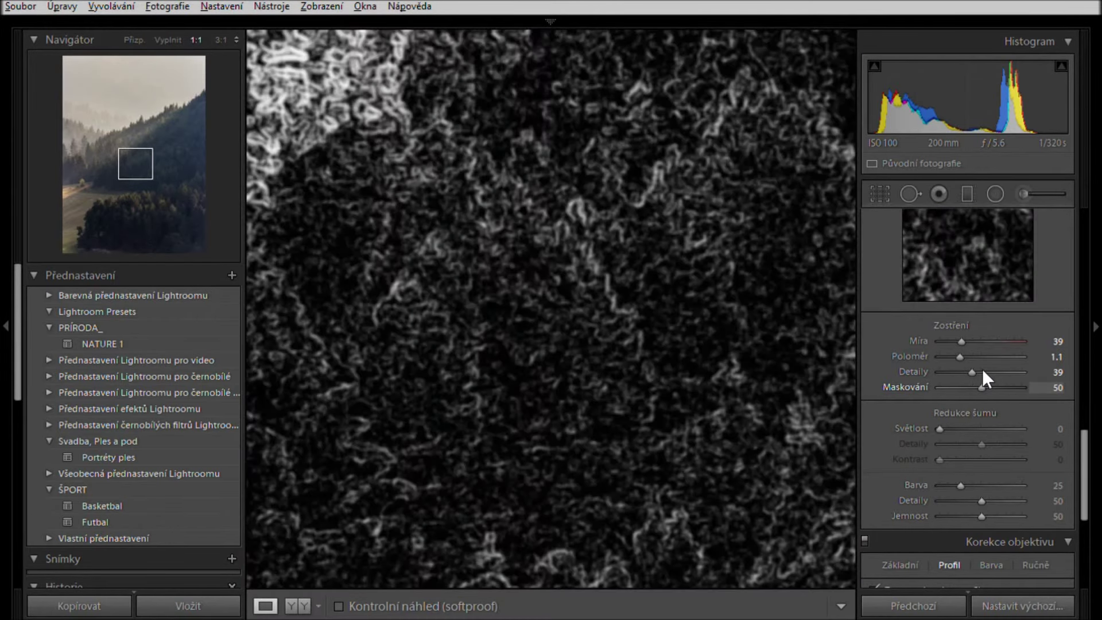
left_click_drag(983, 370, 996, 370)
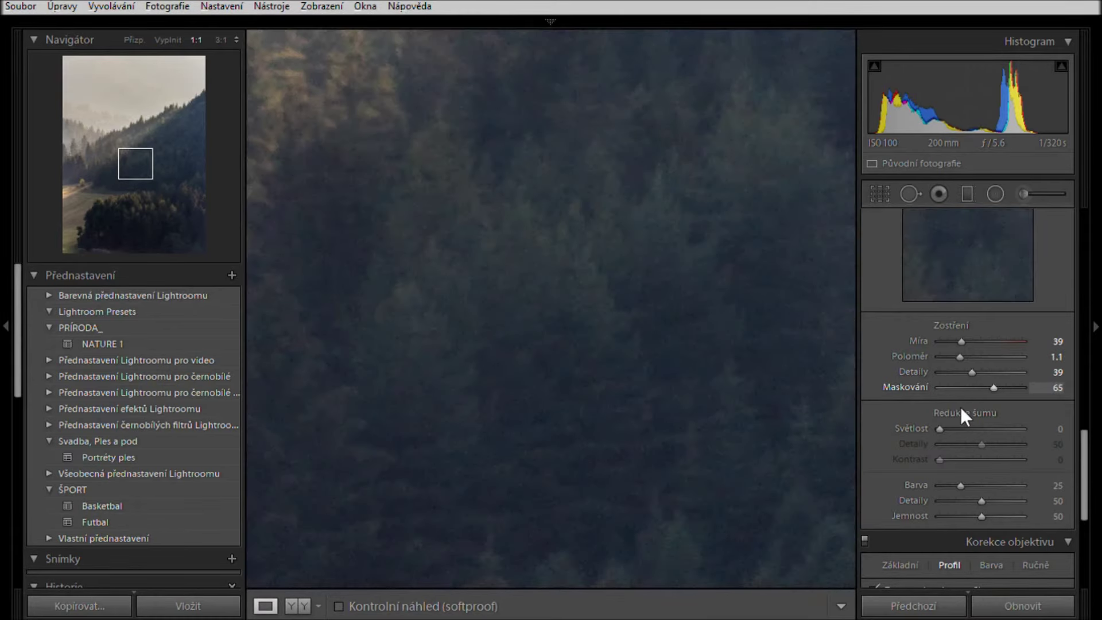
Step: Set Noise Reduction Luminance to 37 and its Detail to 68
left_click(963, 428)
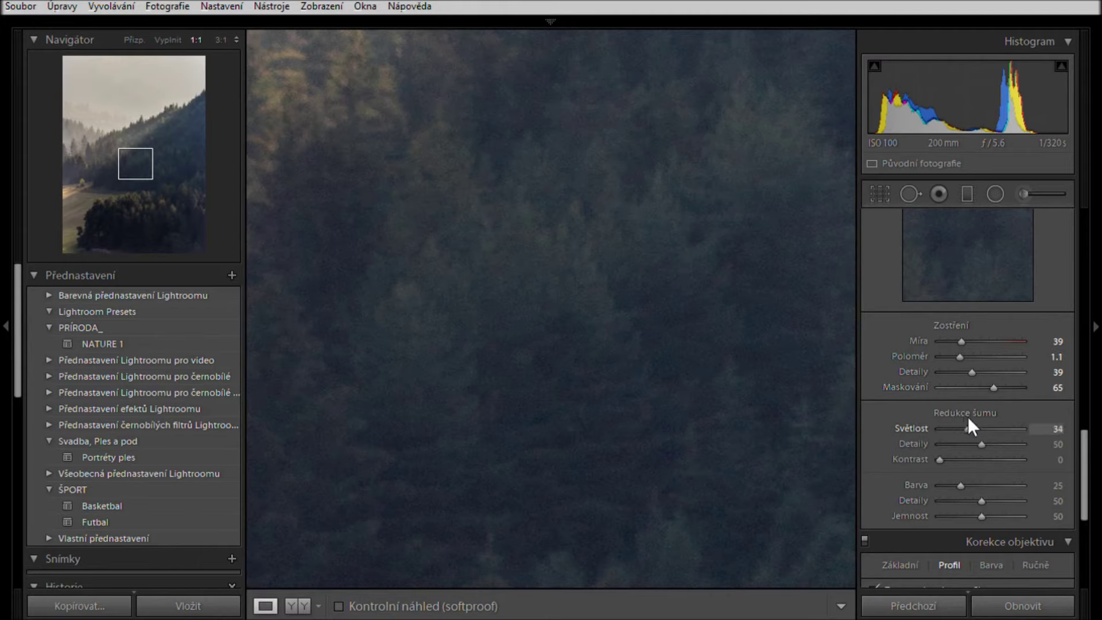
left_click_drag(970, 417, 971, 417)
left_click(990, 426)
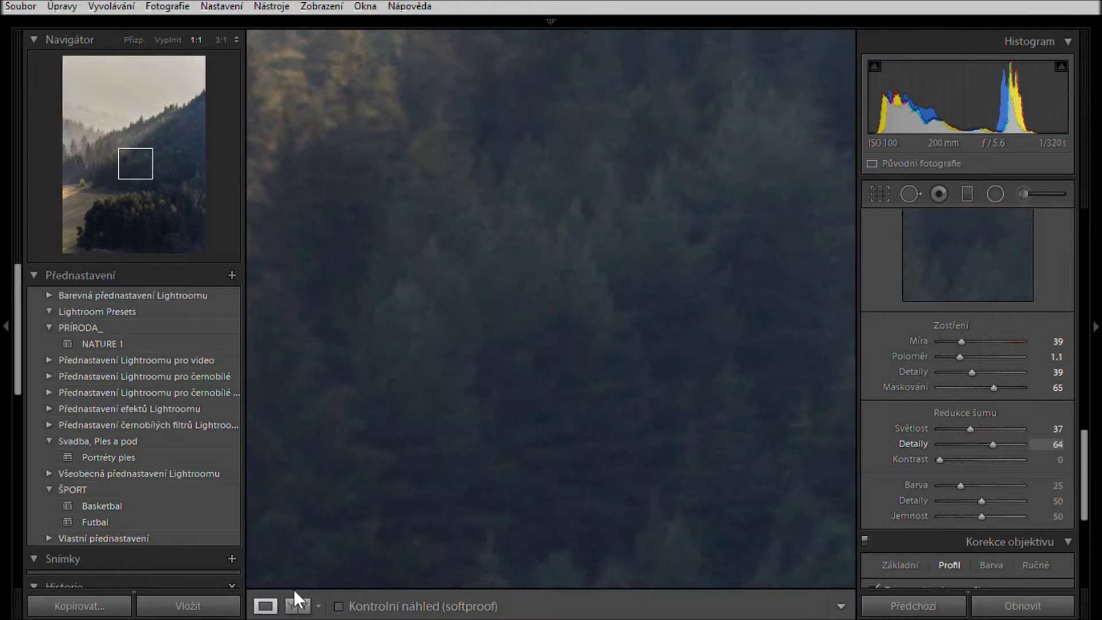
key("Up")
key("Up")
key("Up")
left_click(294, 592)
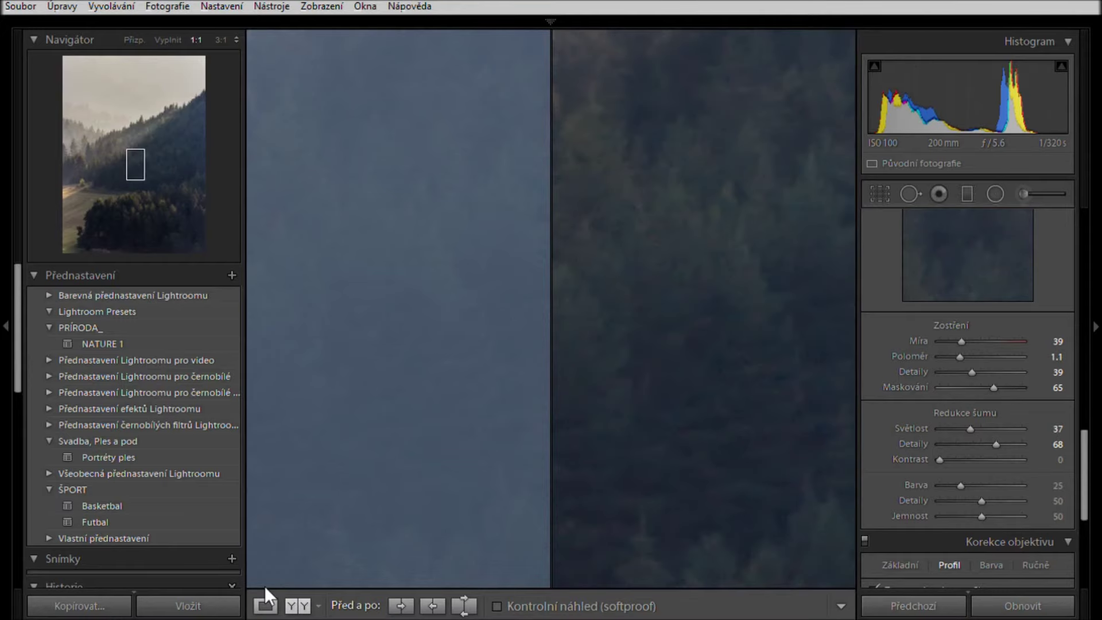
Step: Leave Before/After for the single Loupe view and fit the whole photo in view
left_click(265, 602)
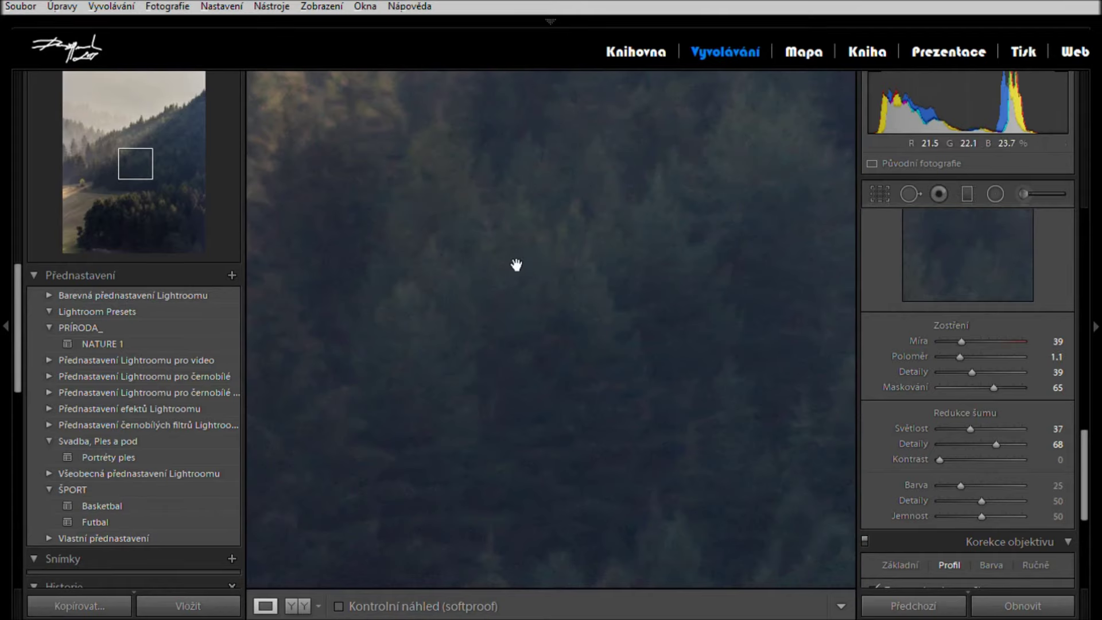
left_click(549, 284)
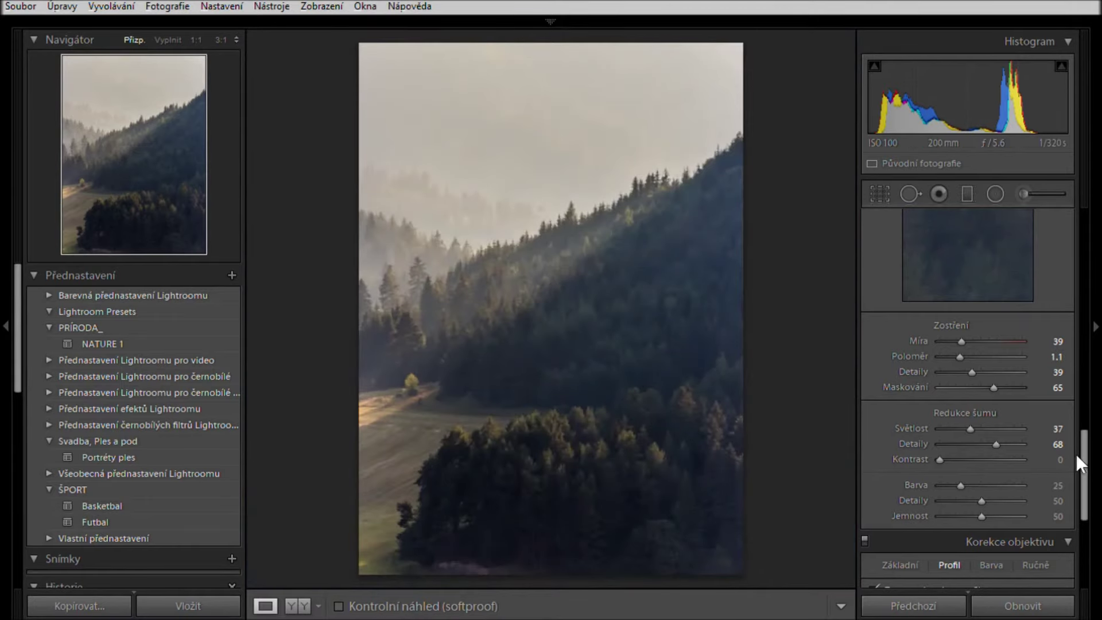
left_click_drag(1084, 458, 1085, 325)
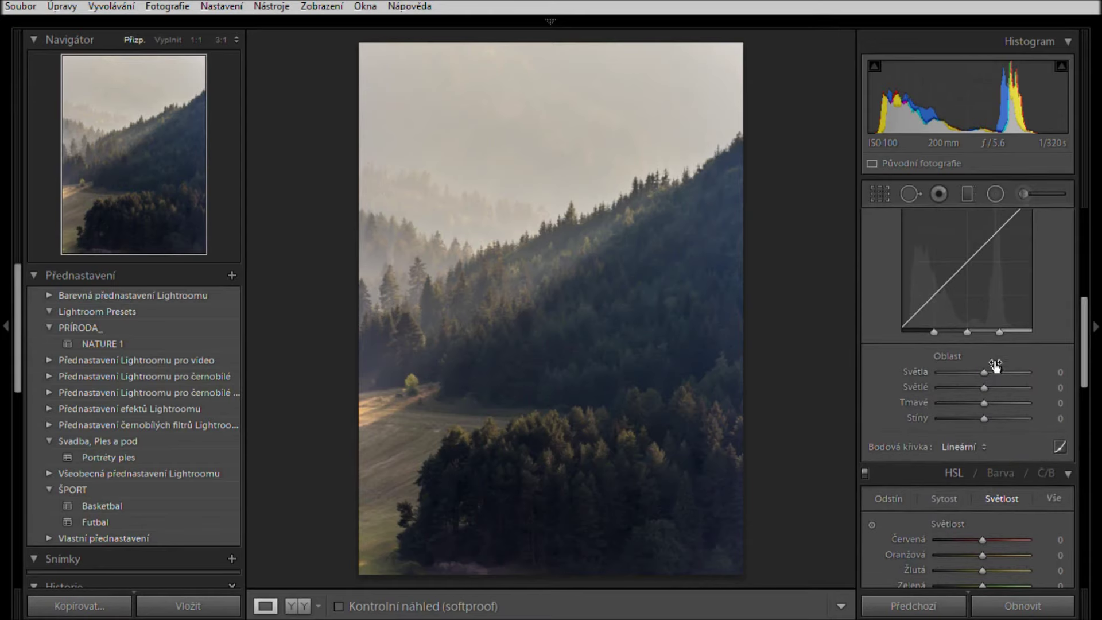
Step: Set Tone Curve regions: Highlights +12, Lights +6, Darks −14, Shadows −21
left_click_drag(989, 357, 991, 358)
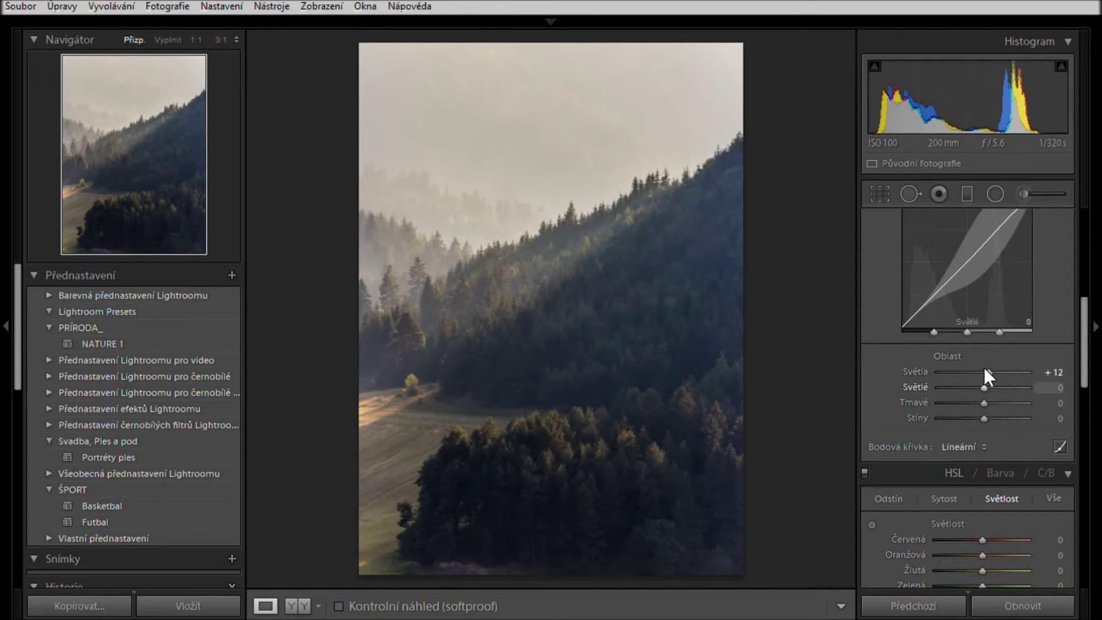
key("Up")
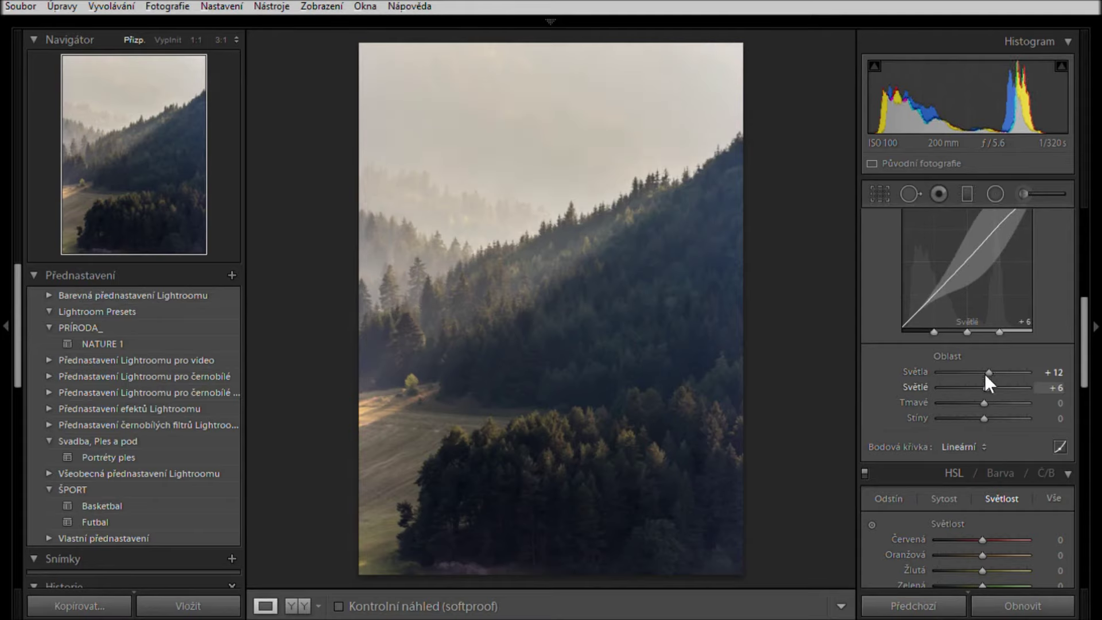
key("Down")
key("Down")
key("Down")
key("Down")
key("Down")
key("Down")
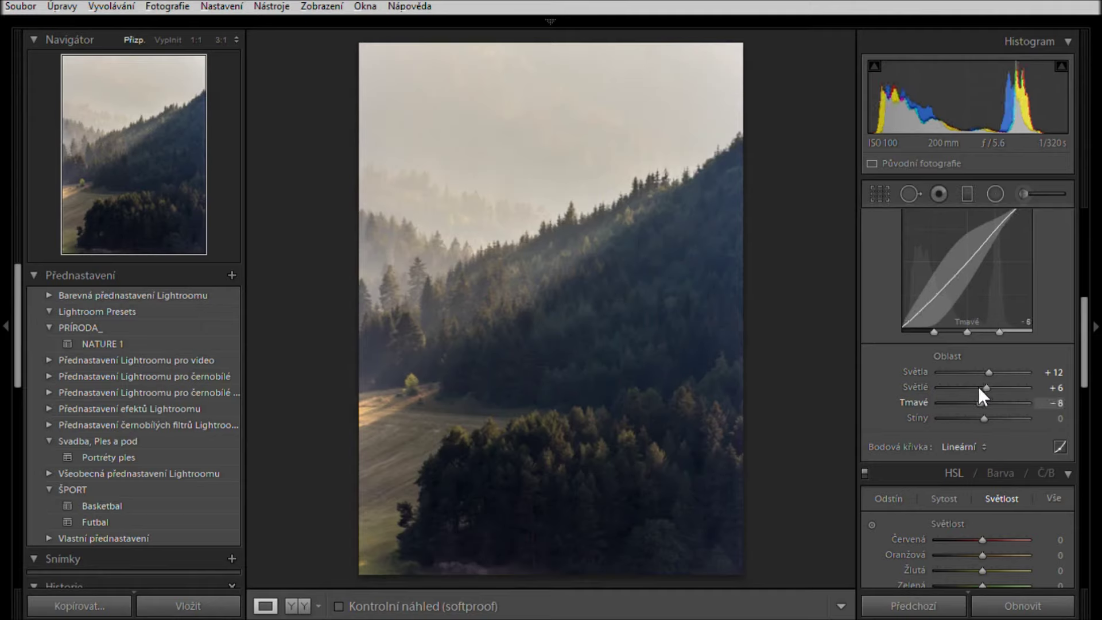
key("Down")
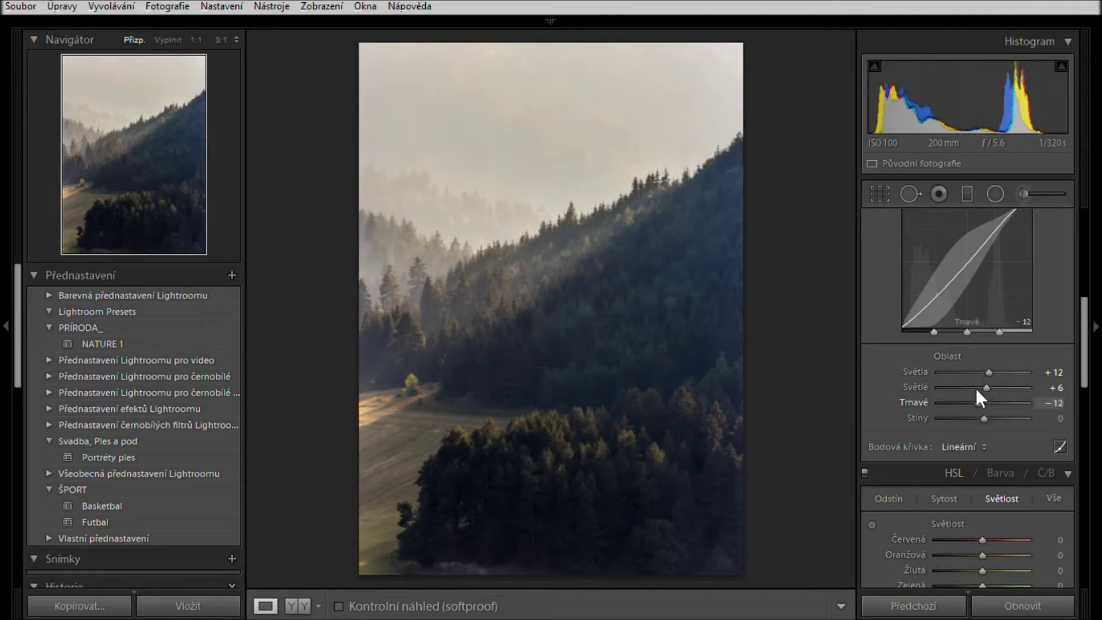
key("Down")
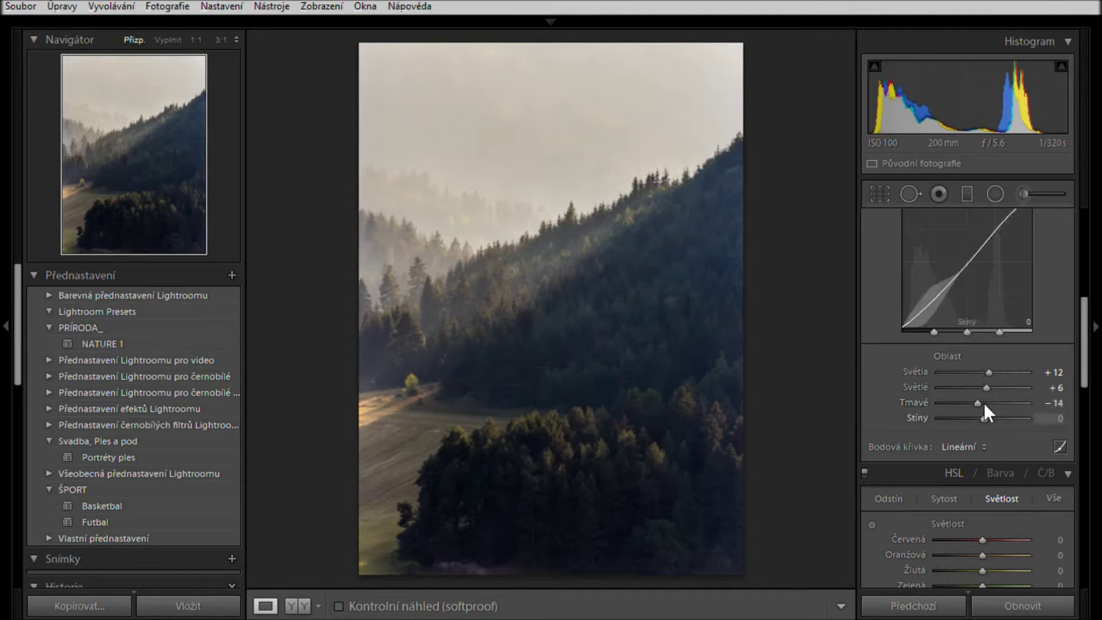
left_click_drag(982, 403, 974, 404)
key("Down")
key("Down")
key("Down")
key("Down")
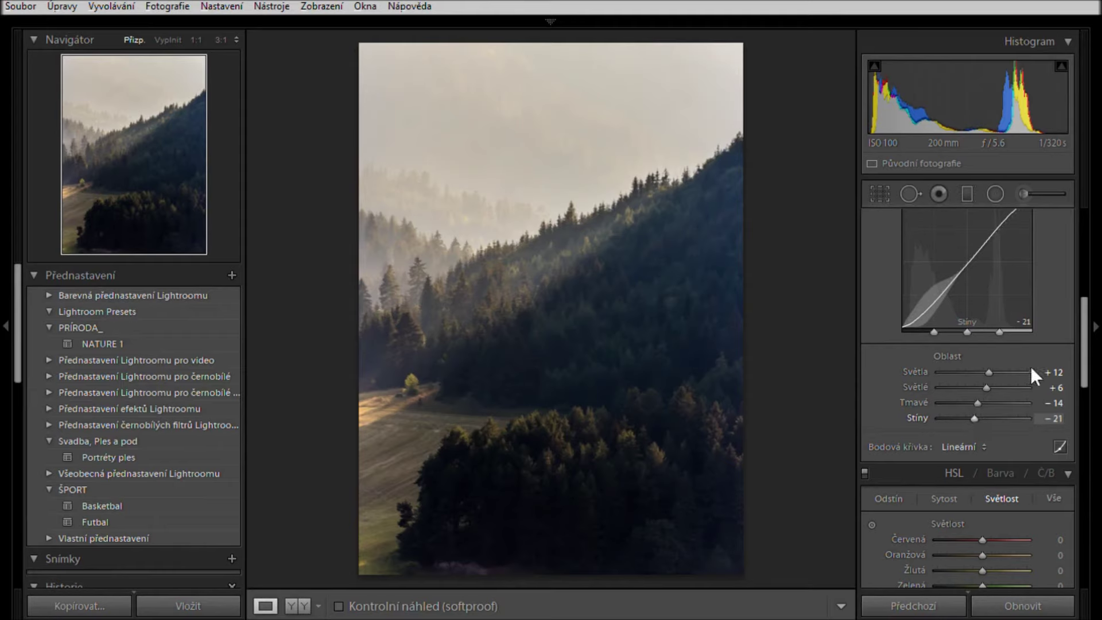
left_click_drag(1086, 354, 1087, 416)
Step: In HSL Hue, set Orange +36, Yellow +27 and Green +41
left_click(886, 276)
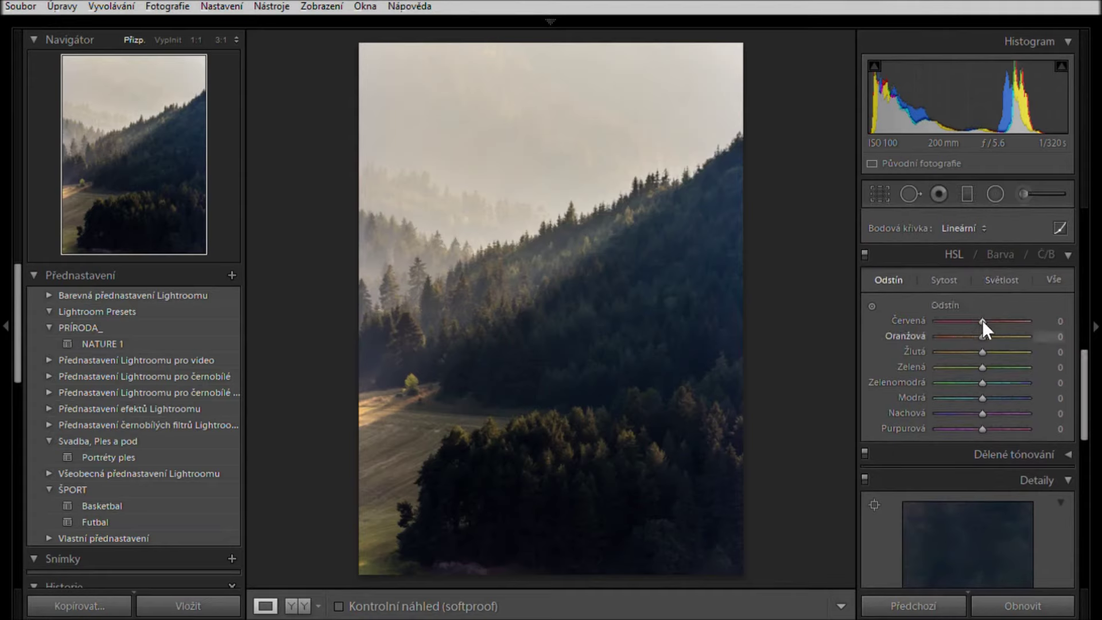
left_click_drag(982, 322, 959, 328)
left_click_drag(950, 327, 998, 334)
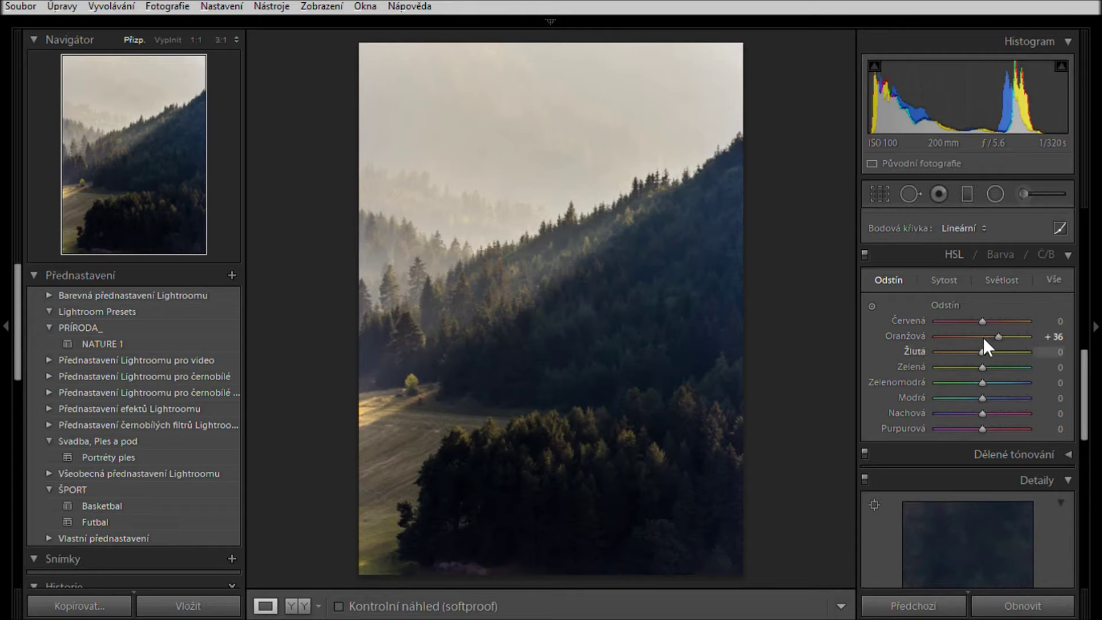
left_click_drag(981, 338, 990, 335)
left_click_drag(993, 335, 993, 335)
left_click_drag(984, 352, 1002, 353)
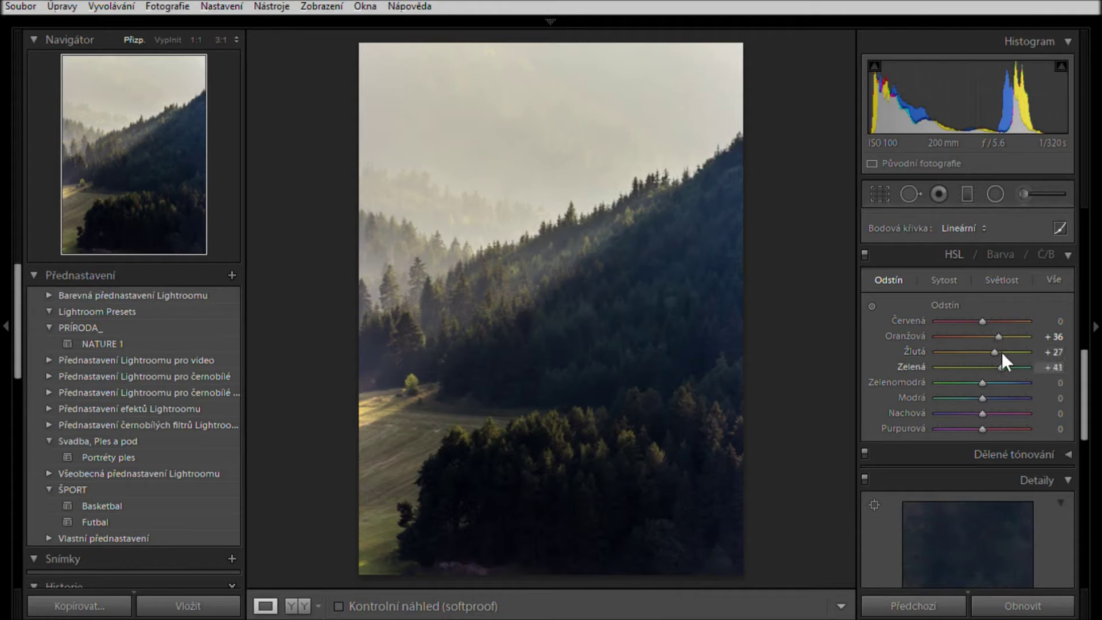
left_click(950, 271)
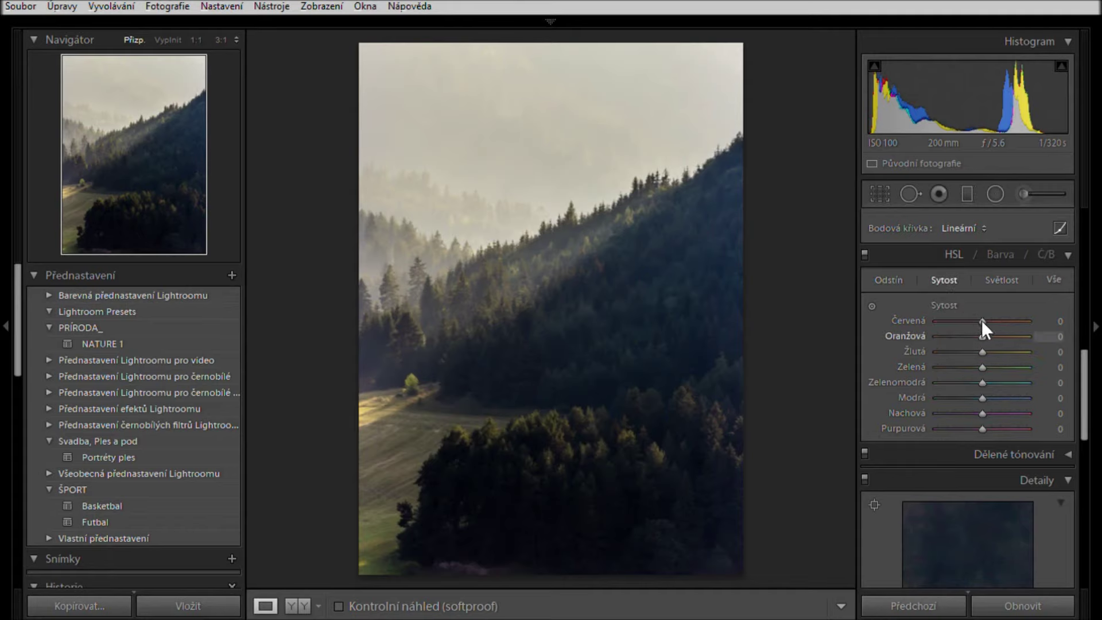
Step: Raise HSL saturation to orange +36, yellow +14 and green +16
left_click_drag(981, 321, 999, 326)
left_click_drag(983, 350, 989, 350)
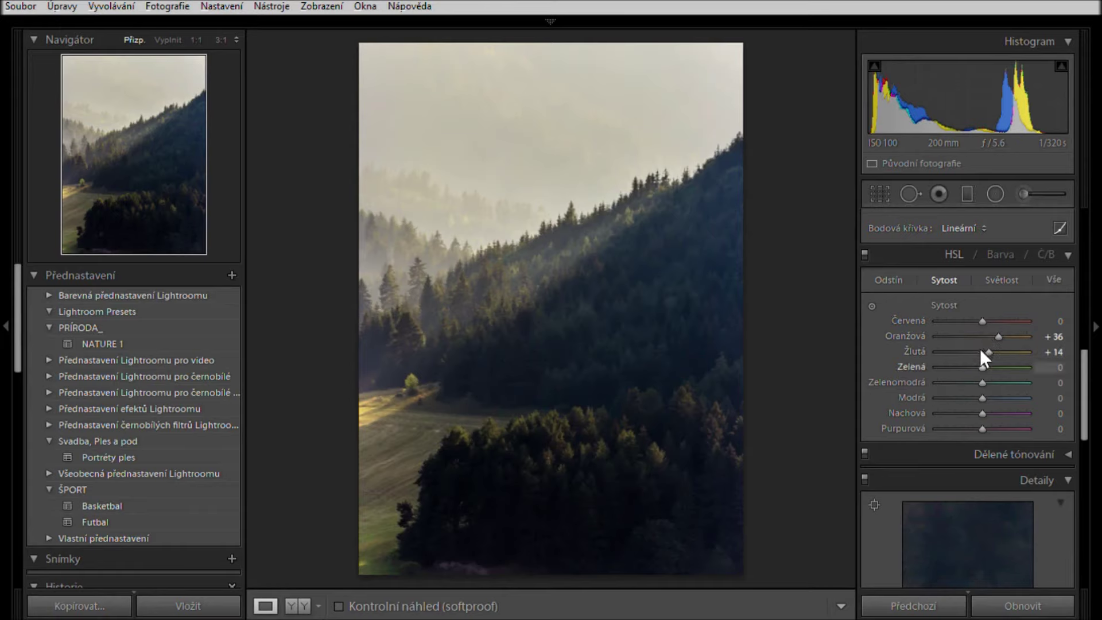
left_click_drag(981, 351, 988, 352)
key("Up")
key("Up")
key("Down")
key("Down")
left_click(999, 279)
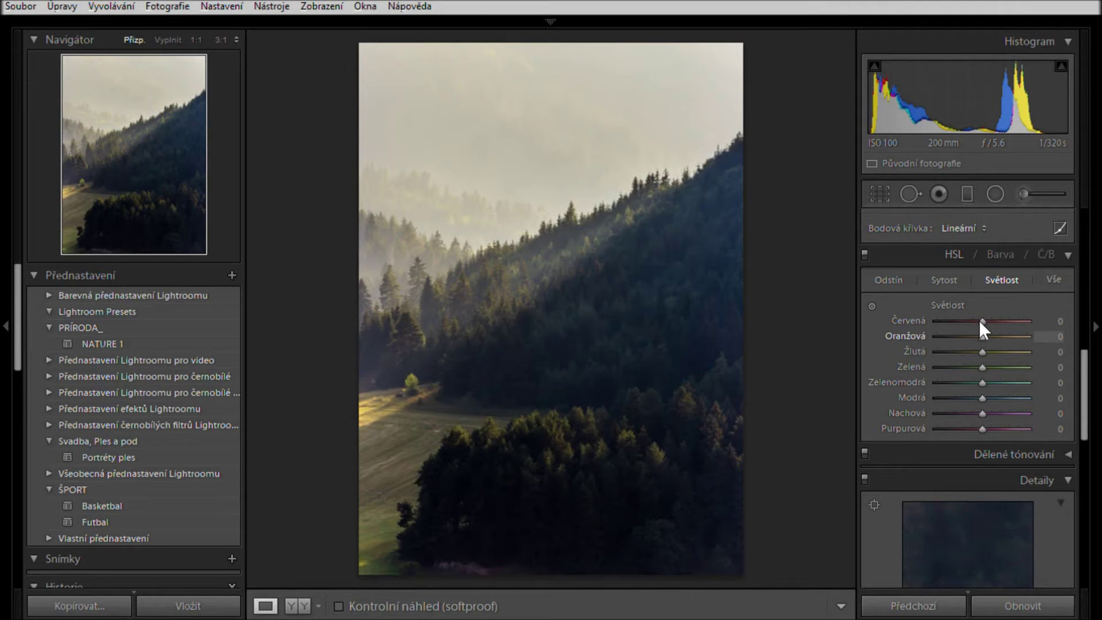
Step: Lift HSL luminance to orange +43 and yellow +20, leaving other colours at 0
left_click_drag(983, 320, 993, 320)
scroll(1016, 323, "up", 5)
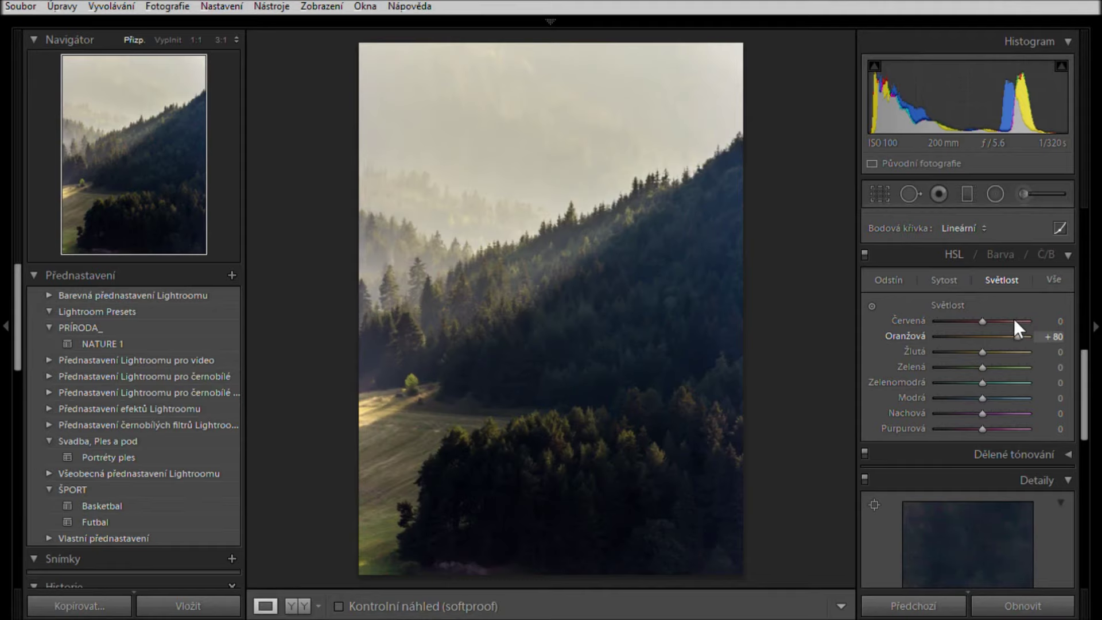
left_click_drag(1014, 319, 1003, 319)
scroll(999, 331, "up", 2)
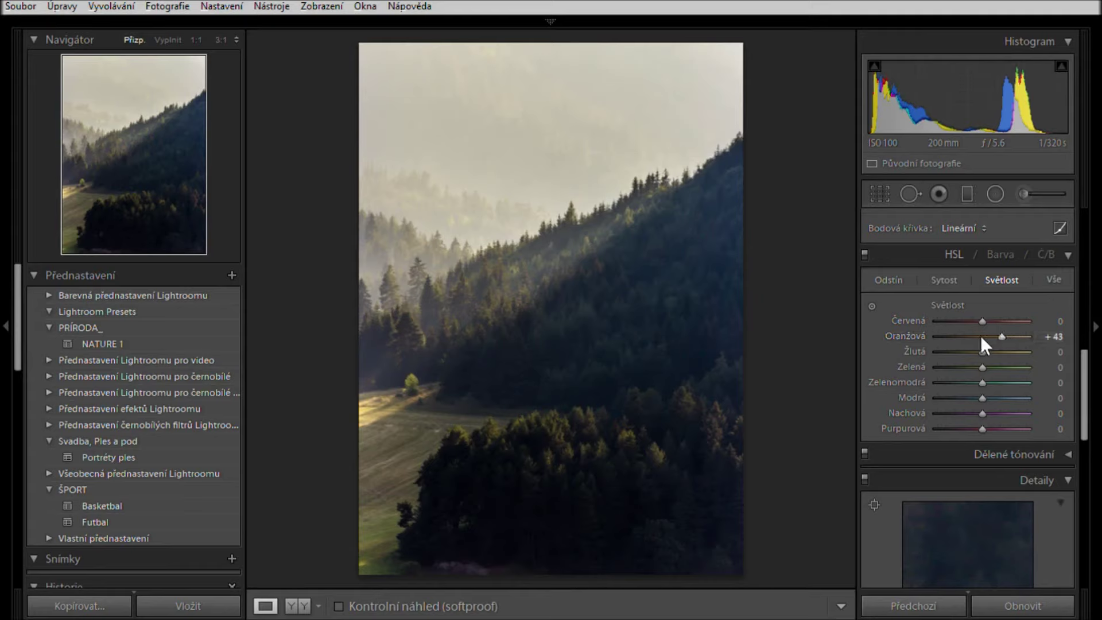
scroll(982, 337, "up", 2)
scroll(988, 338, "up", 3)
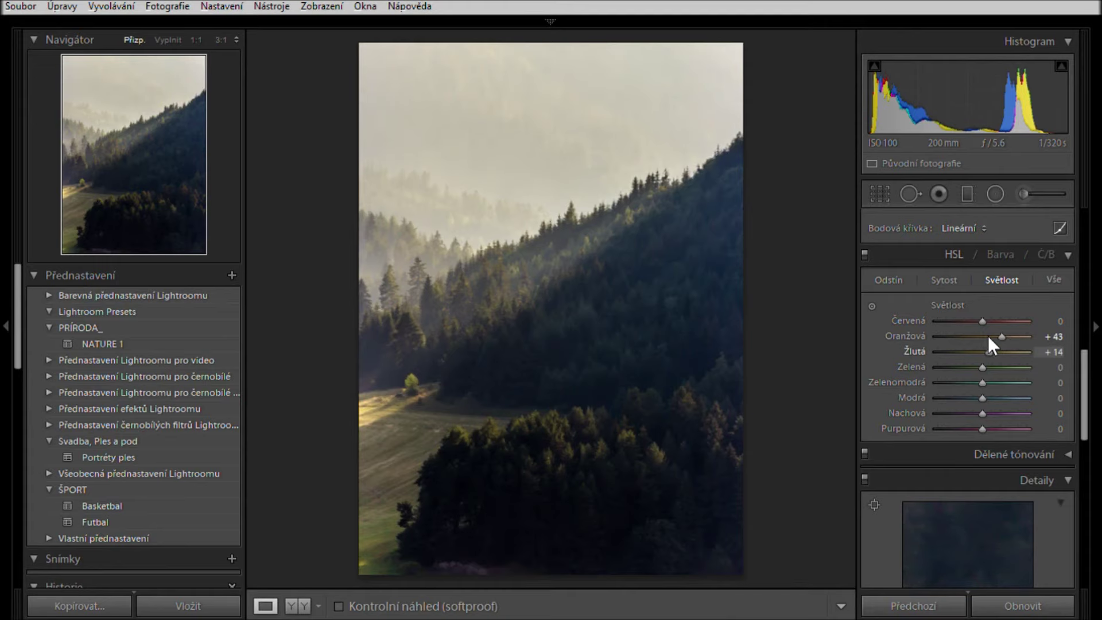
scroll(991, 339, "up", 3)
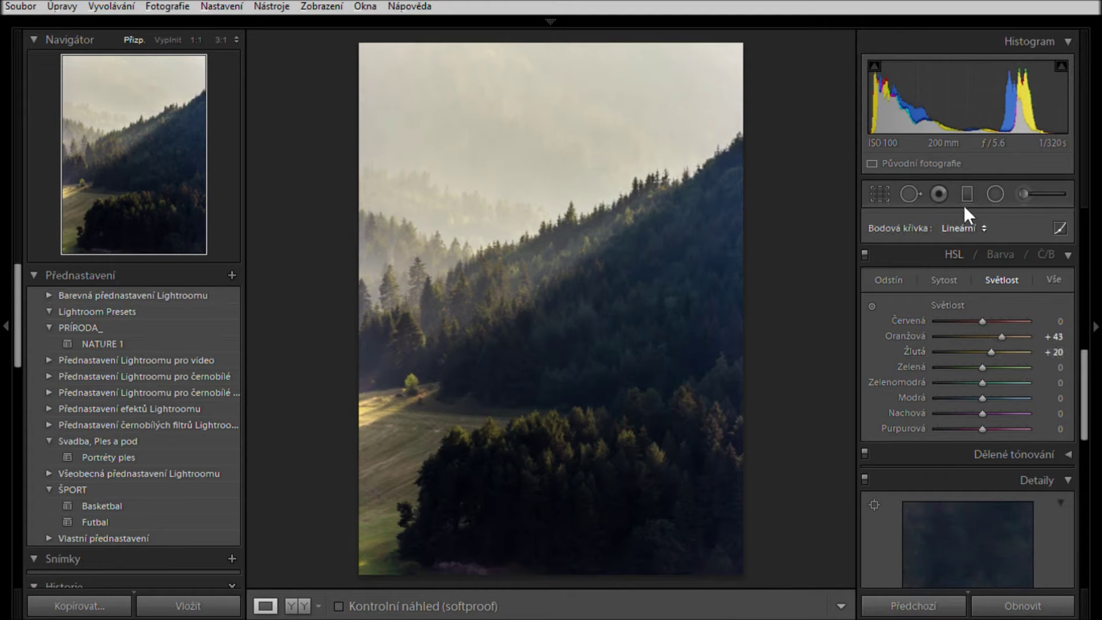
Step: Lay a diagonal graduated filter over the sky and zero its temperature, clarity and sharpness
left_click(963, 180)
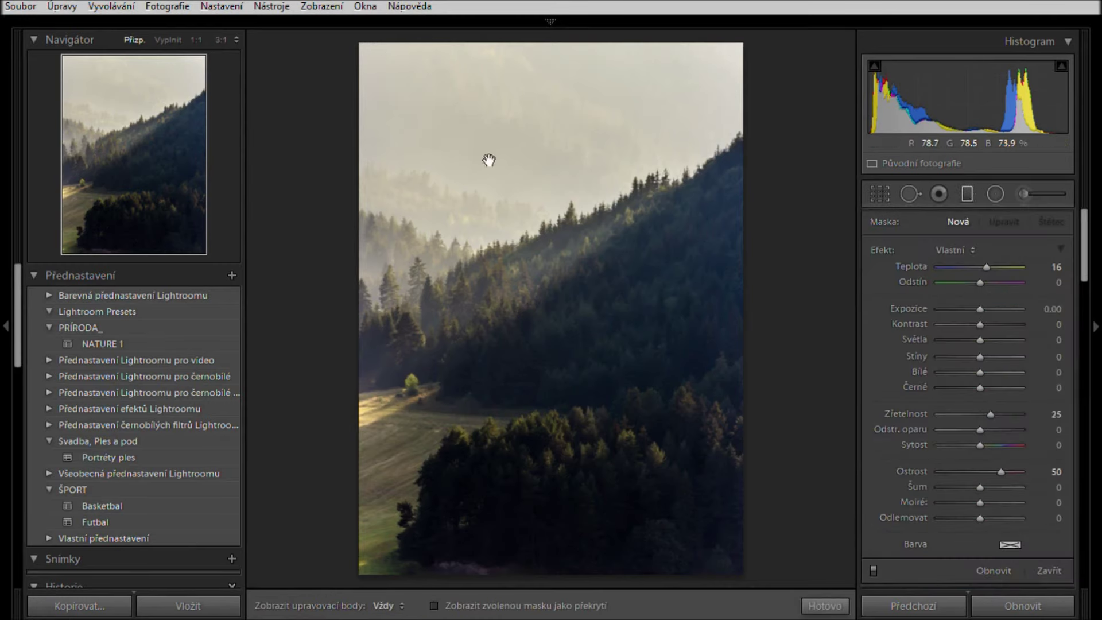
mouse_move(385, 70)
left_mouse_down()
mouse_move(496, 221)
mouse_move(550, 332)
mouse_move(537, 344)
left_mouse_up()
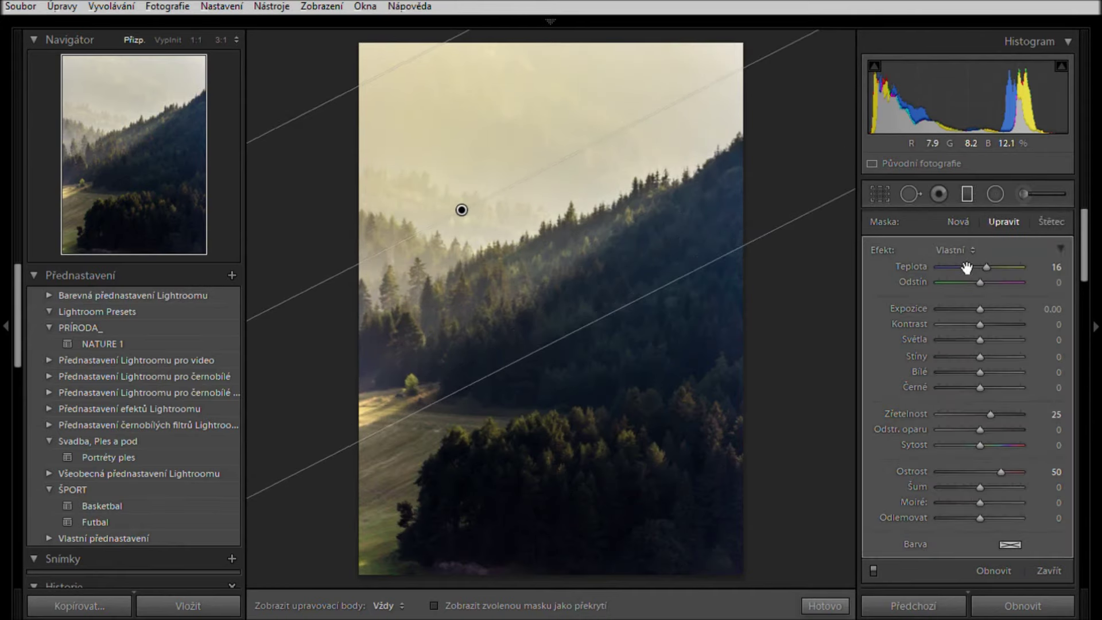
key("o")
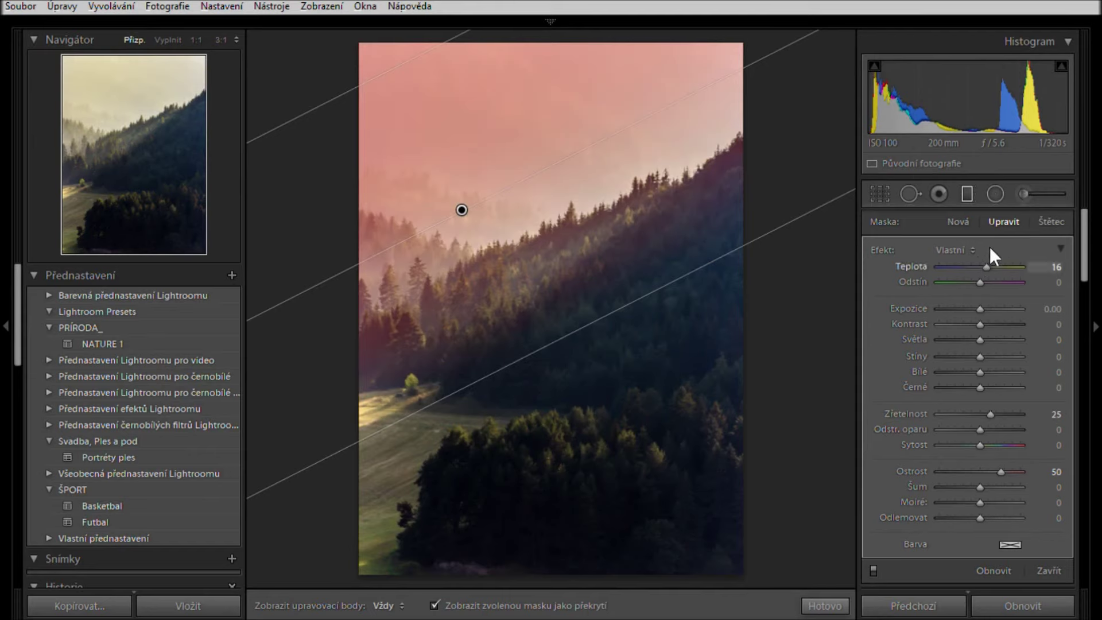
double_click(988, 255)
double_click(992, 413)
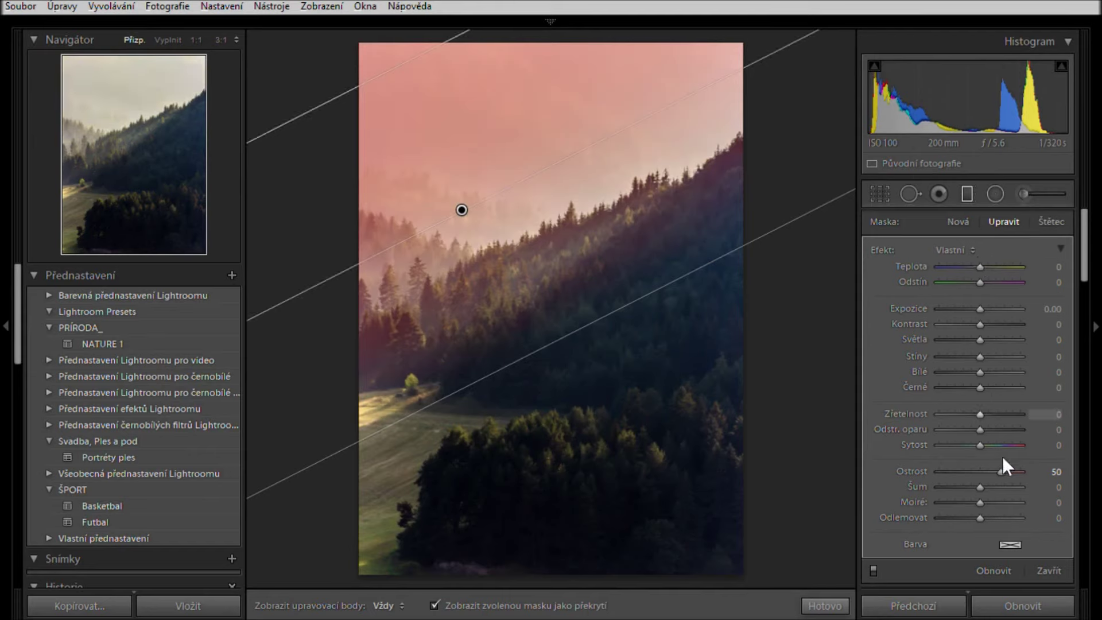
double_click(1002, 468)
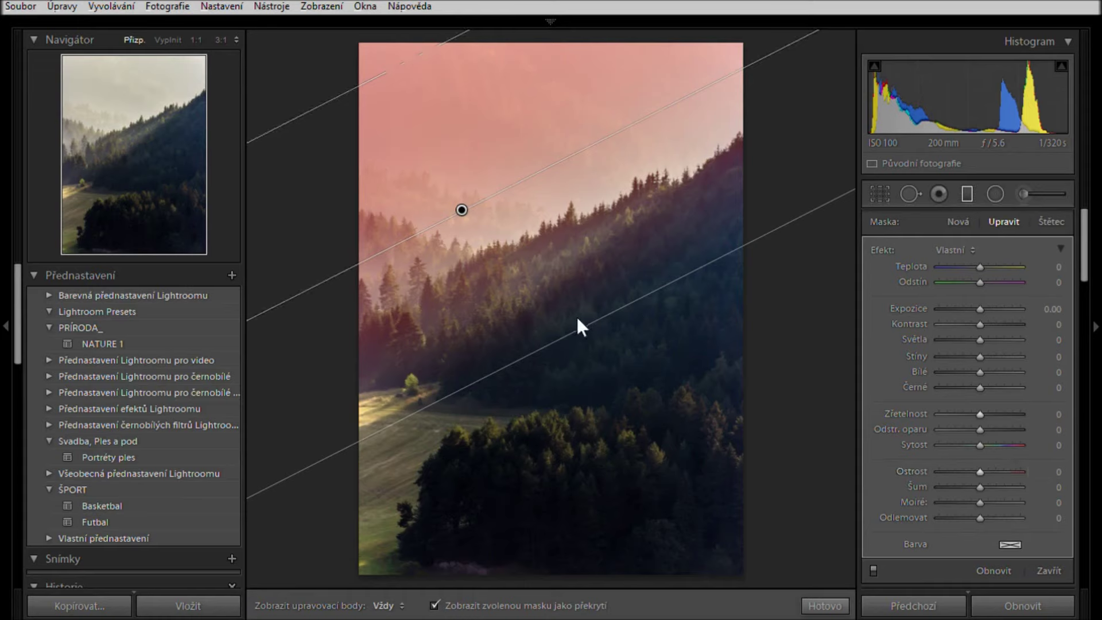
Step: Refine the sky filter's position and transition along the ridge, then hide the mask overlay
left_click_drag(590, 320, 526, 289)
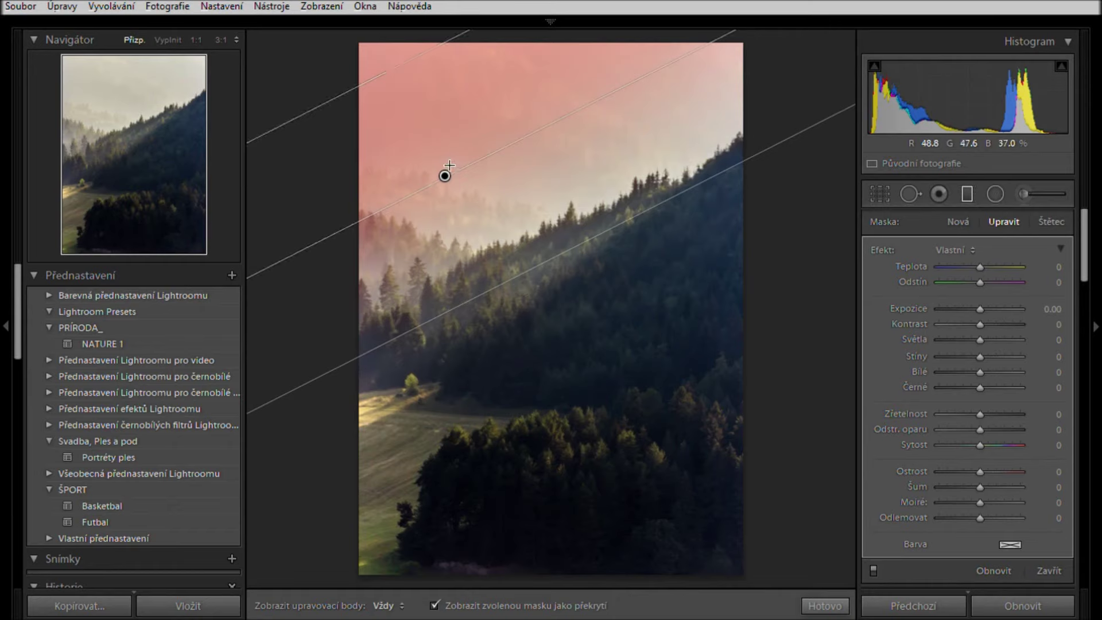
left_click_drag(452, 168, 479, 216)
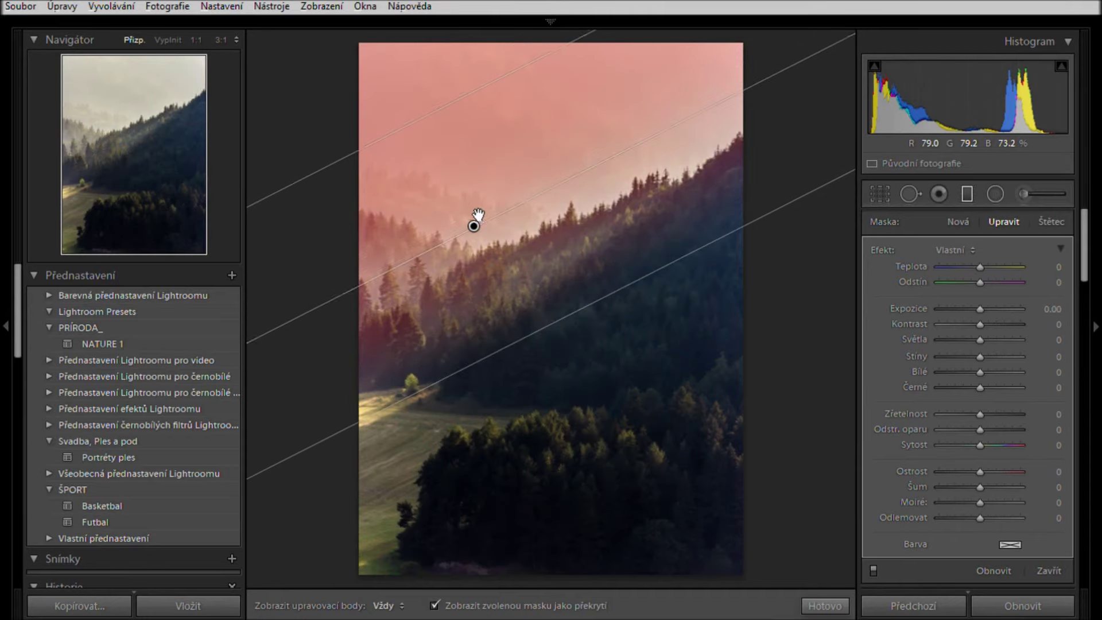
left_click_drag(478, 216, 467, 203)
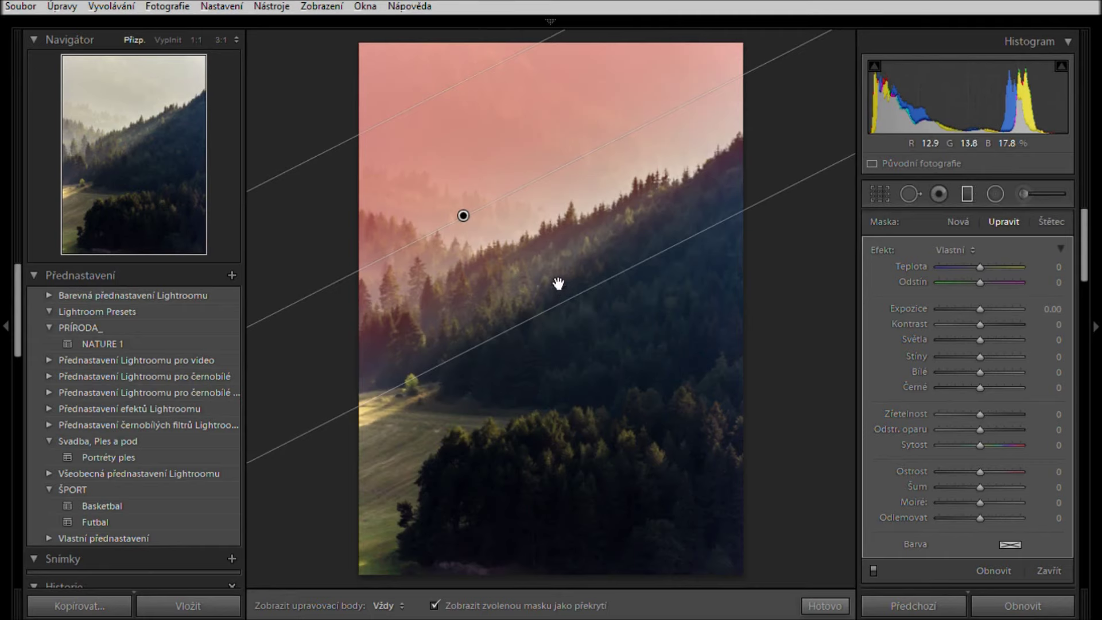
left_click_drag(555, 274, 552, 272)
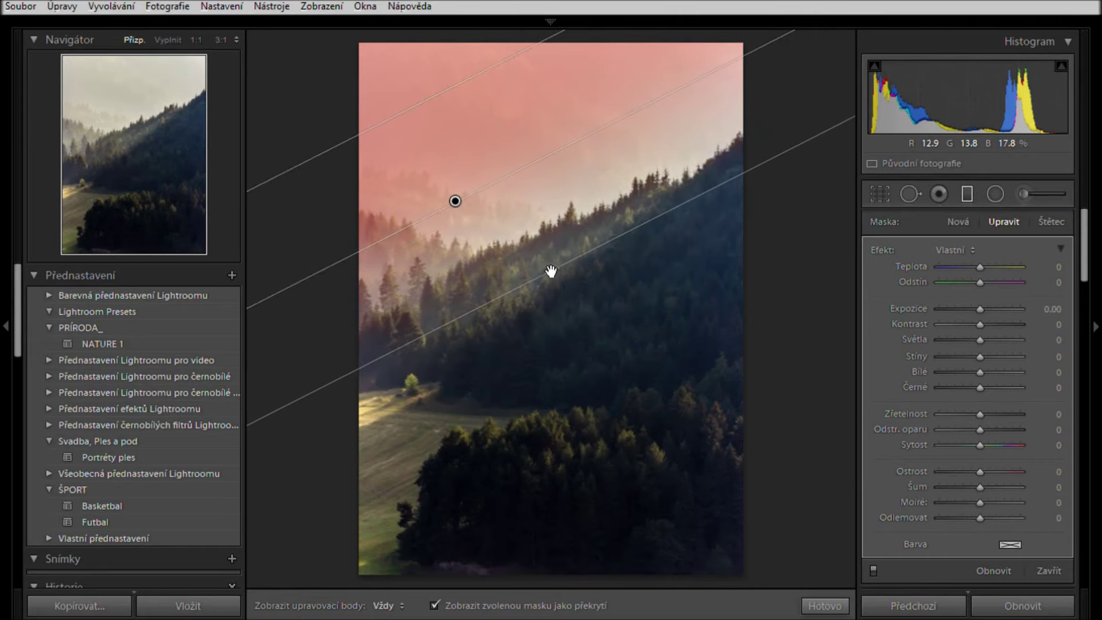
key("o")
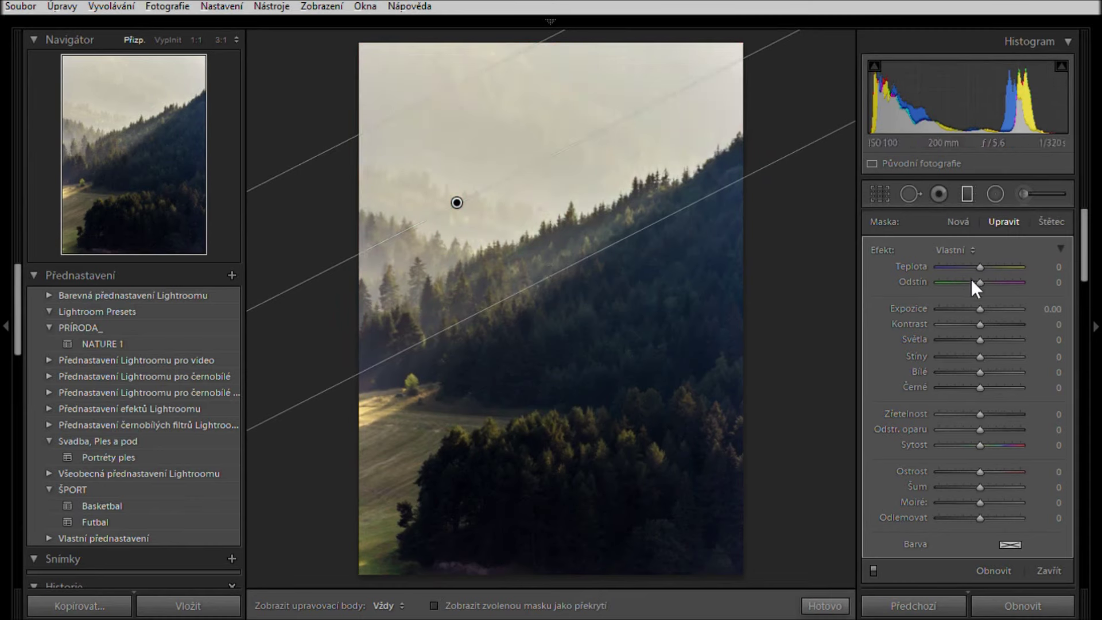
Step: Set the sky filter to exposure −0.39, contrast 24, highlights −71 and temperature −3
mouse_move(975, 290)
left_mouse_down()
mouse_move(983, 322)
mouse_move(950, 325)
left_mouse_up()
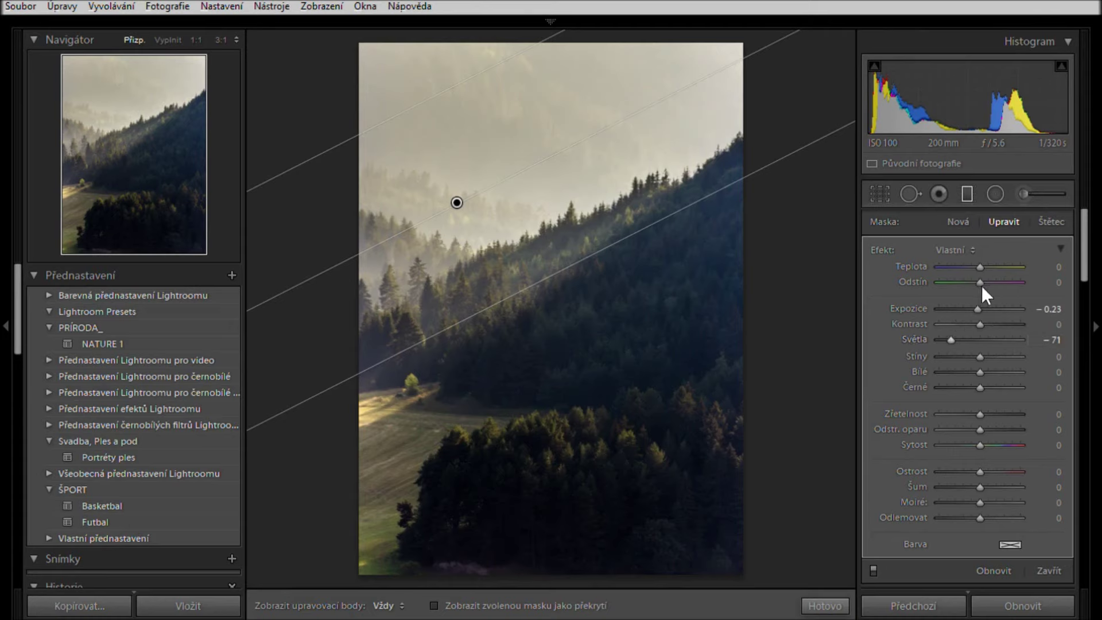
left_click_drag(987, 306, 993, 308)
key("Up")
key("Up")
key("Up")
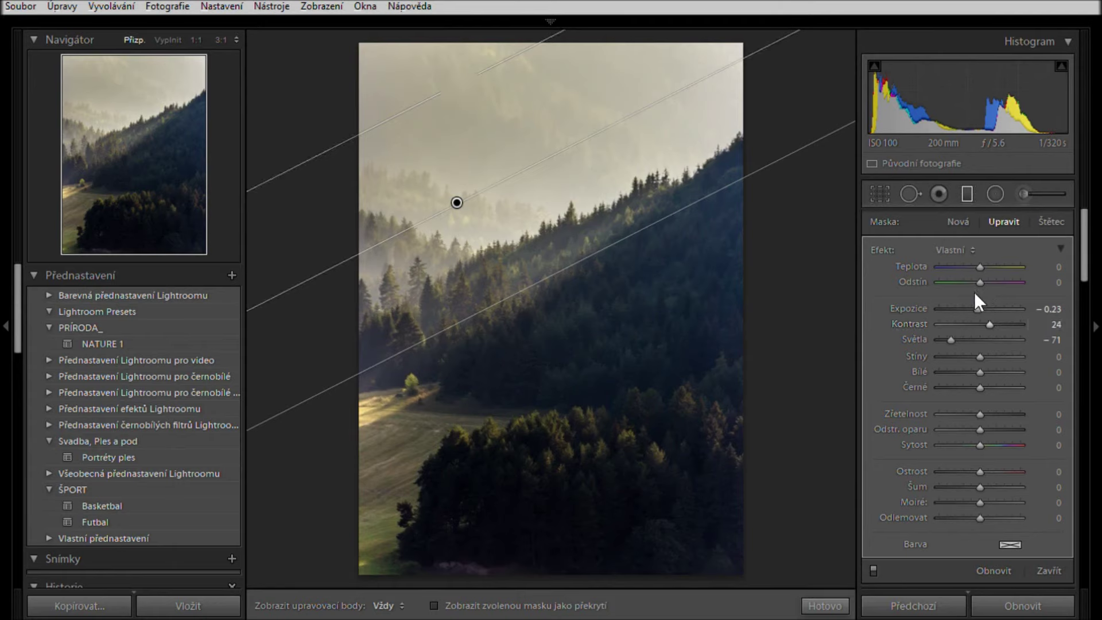
scroll(978, 302, "up", 1)
scroll(978, 302, "up", 1)
scroll(982, 303, "up", 1)
scroll(975, 291, "down", 2)
scroll(975, 292, "down", 1)
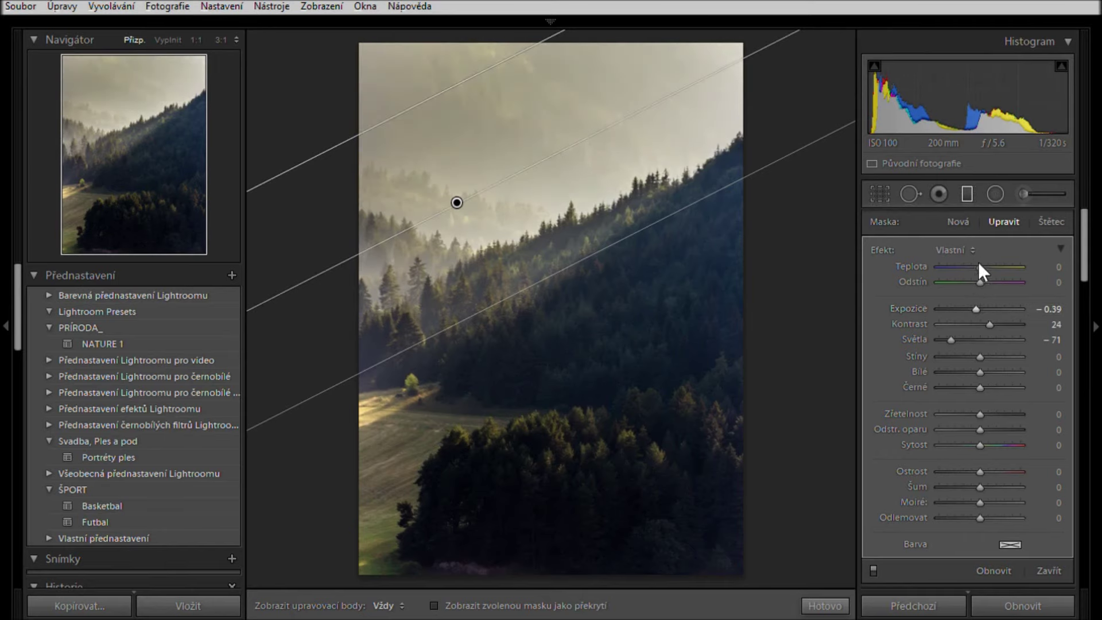
scroll(979, 250, "up", 2)
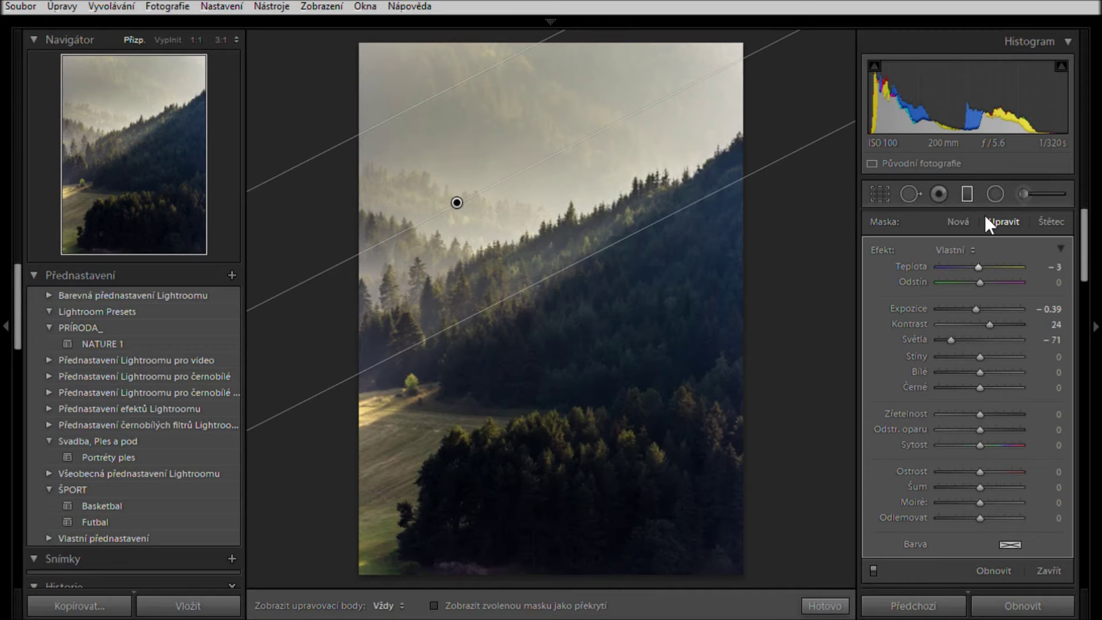
left_click(963, 205)
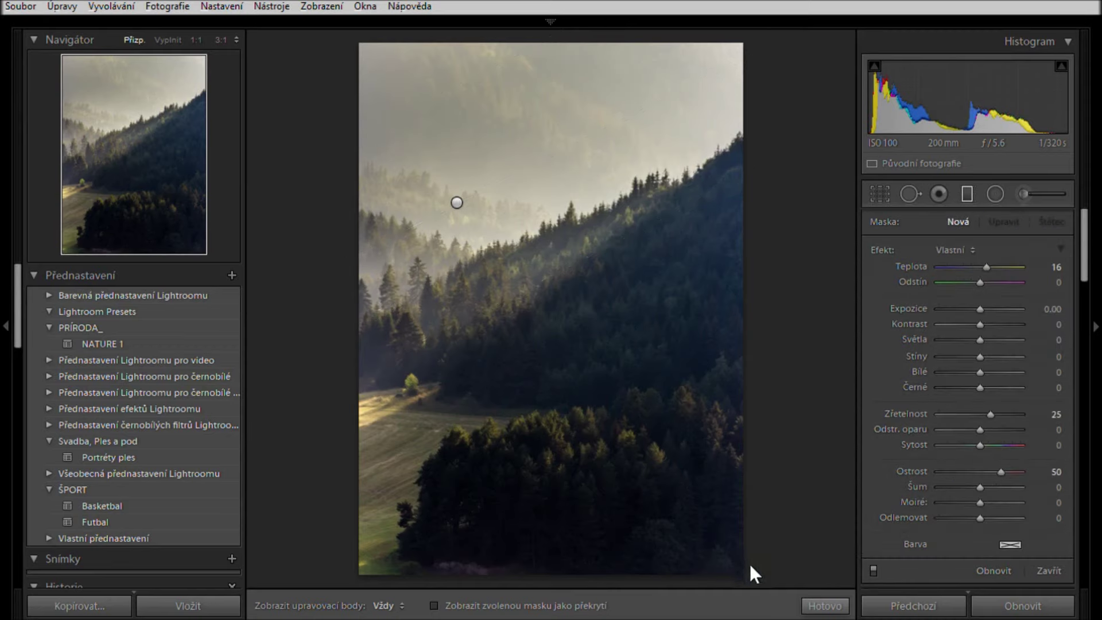
Step: Drag a second gradient over the lower forest and zero its temperature, clarity and sharpness
left_click_drag(686, 509, 559, 325)
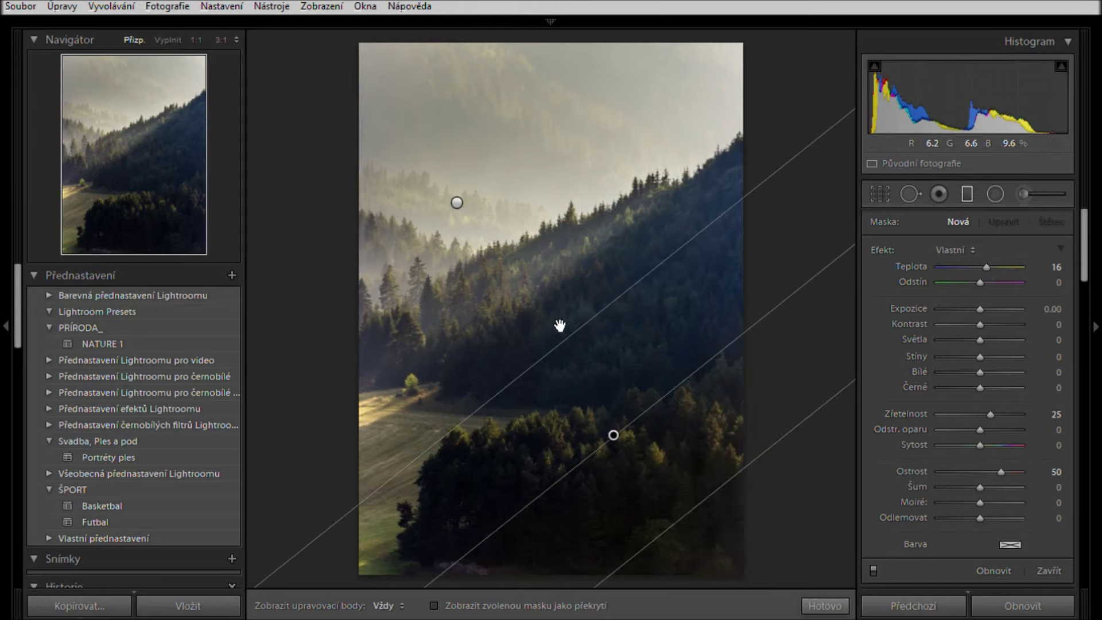
left_click_drag(560, 326, 529, 244)
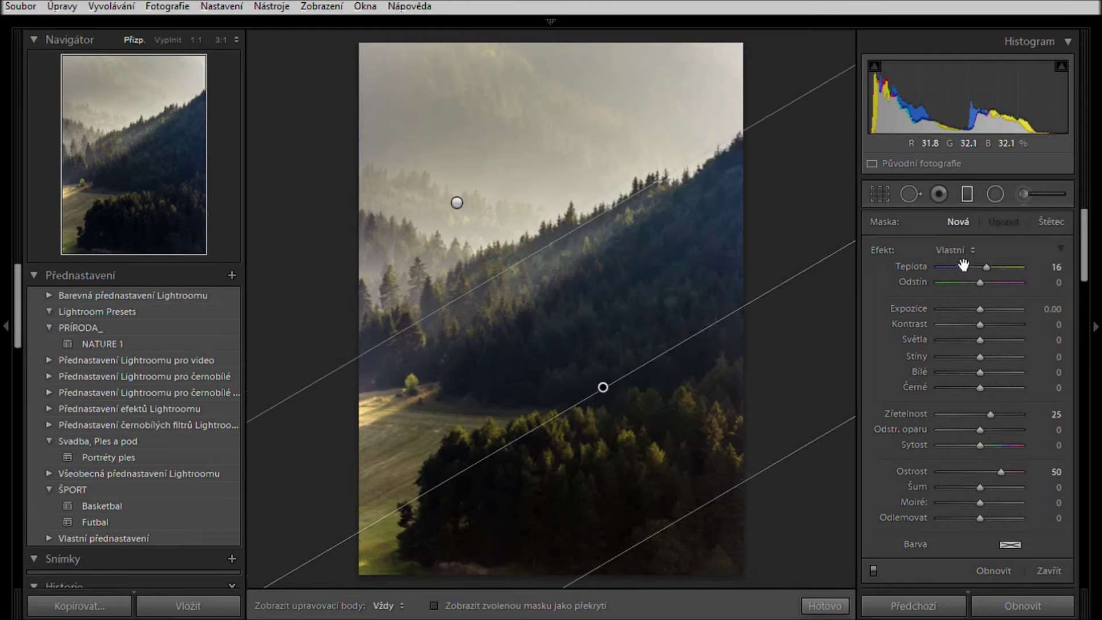
double_click(992, 264)
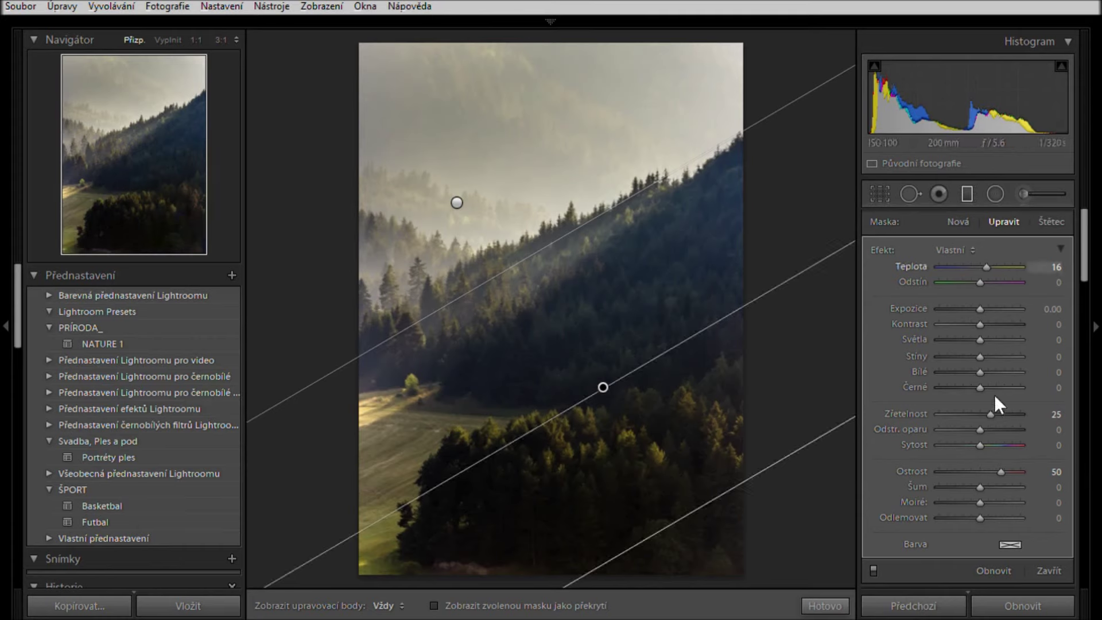
key("o")
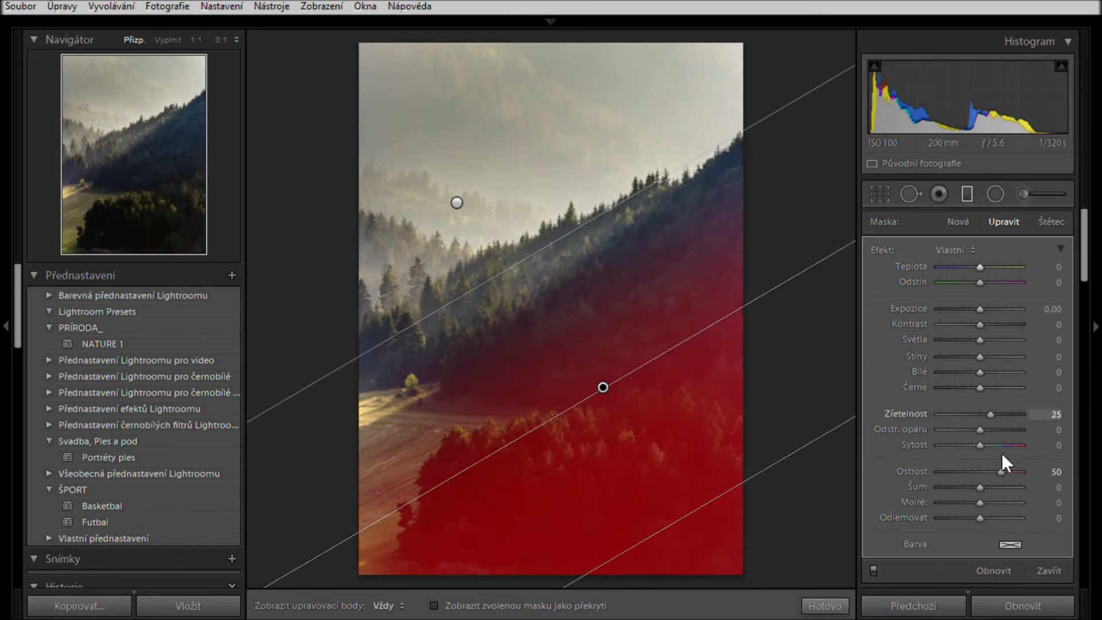
key("Up")
double_click(1002, 454)
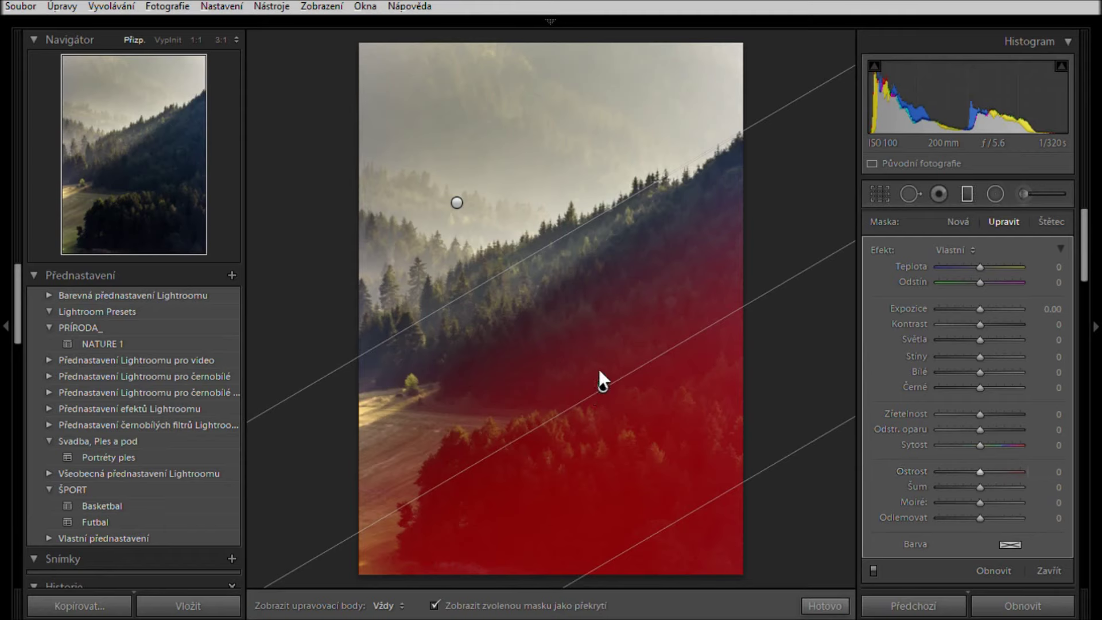
Step: Reposition the forest gradient, hide its overlay, and lift its shadows to 29
left_click_drag(609, 384, 591, 356)
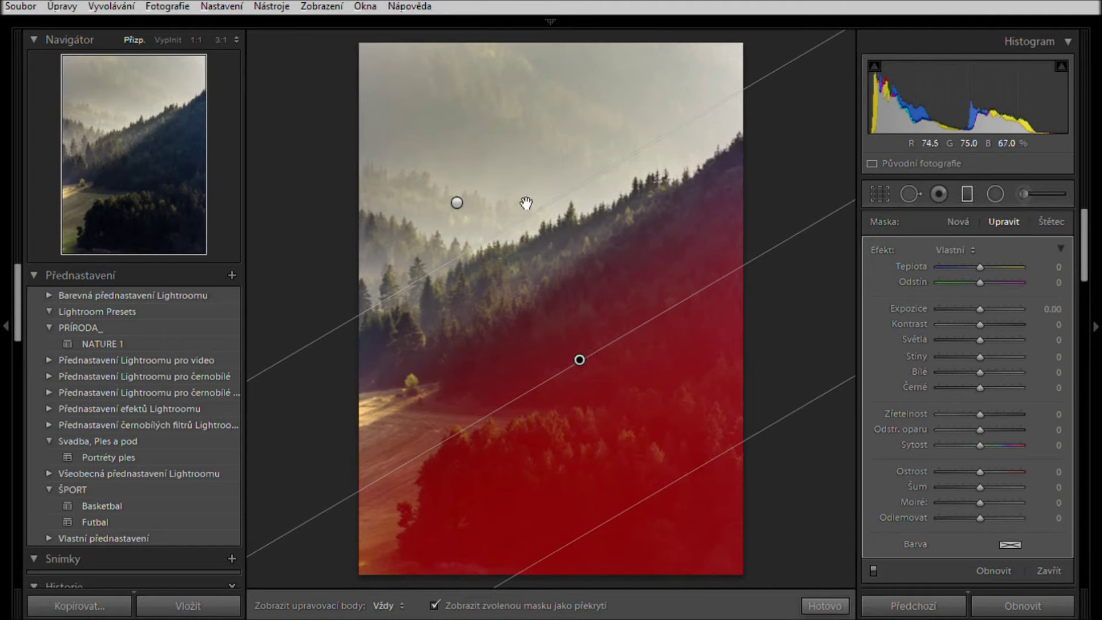
left_click_drag(526, 203, 563, 235)
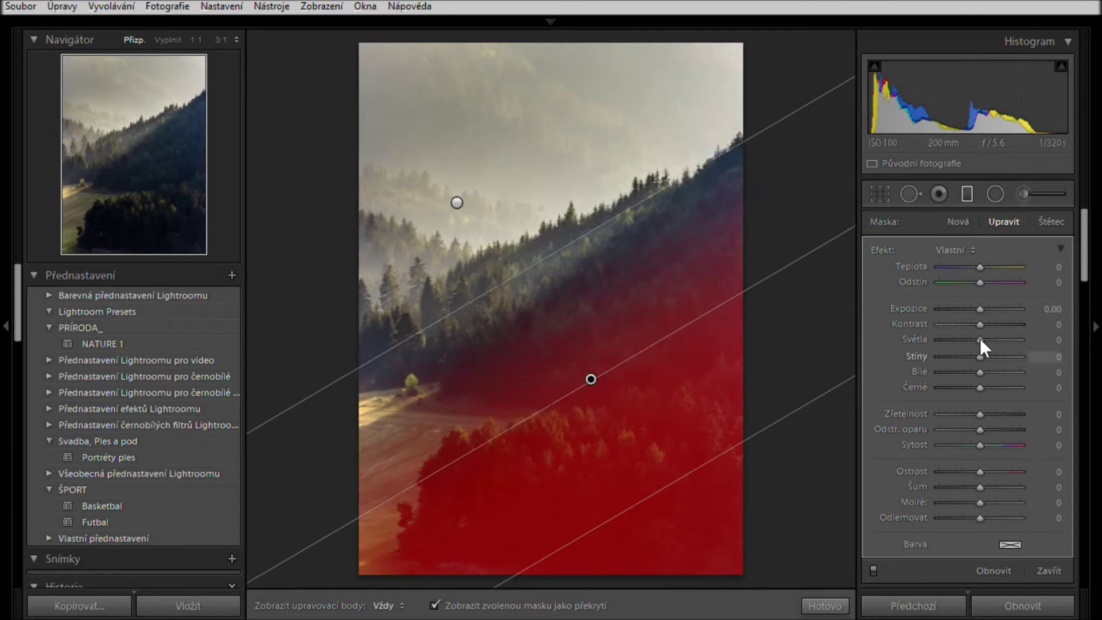
key("o")
left_click_drag(982, 340, 1001, 341)
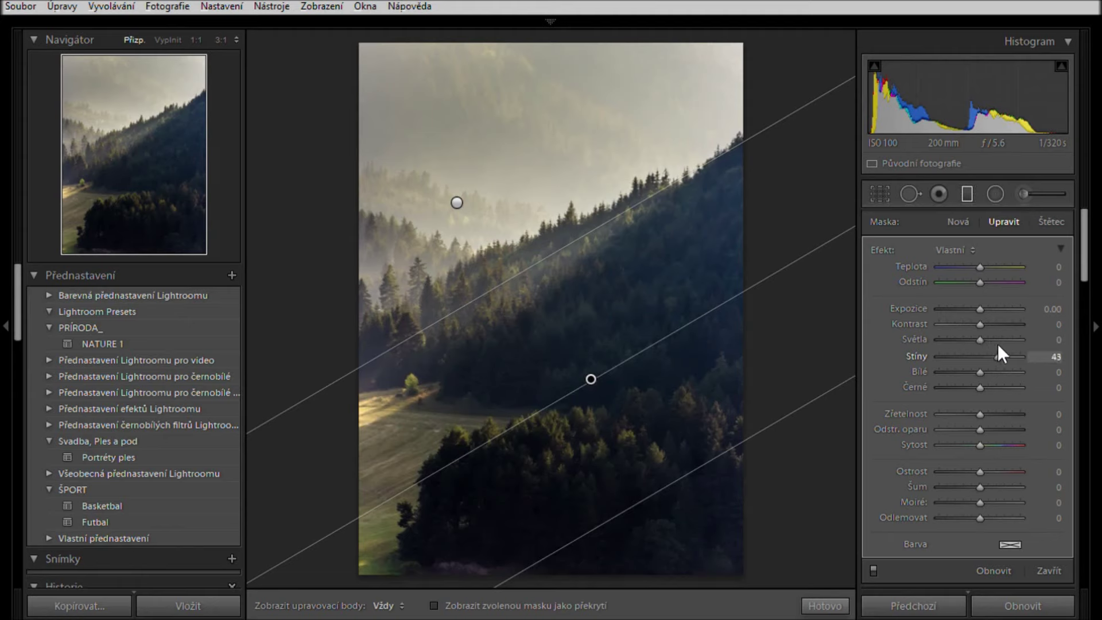
left_click_drag(999, 345, 992, 353)
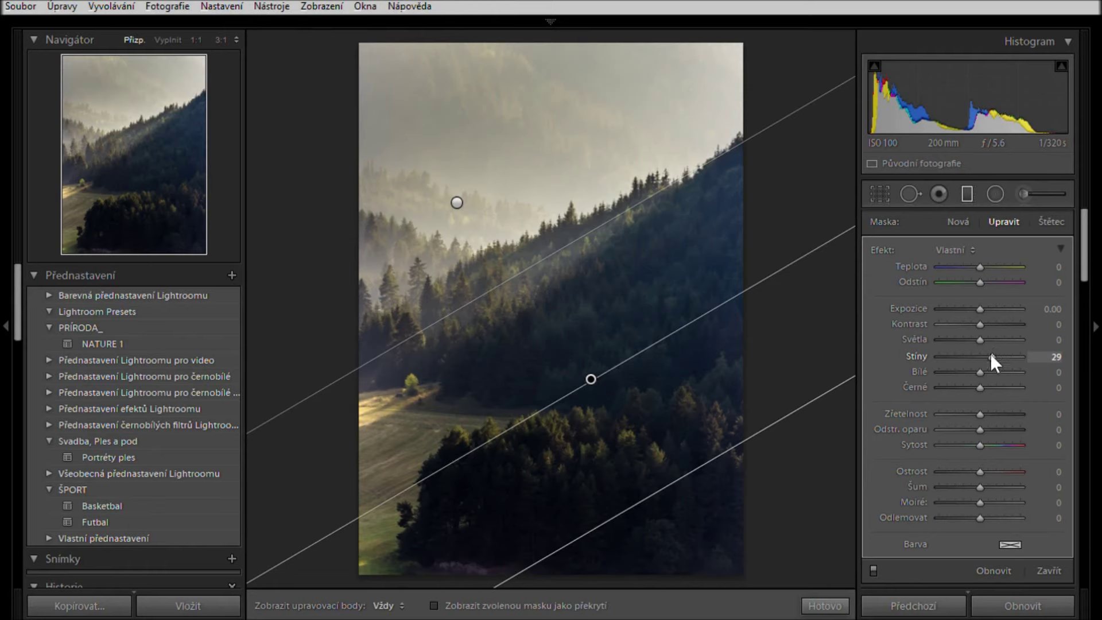
left_click(960, 218)
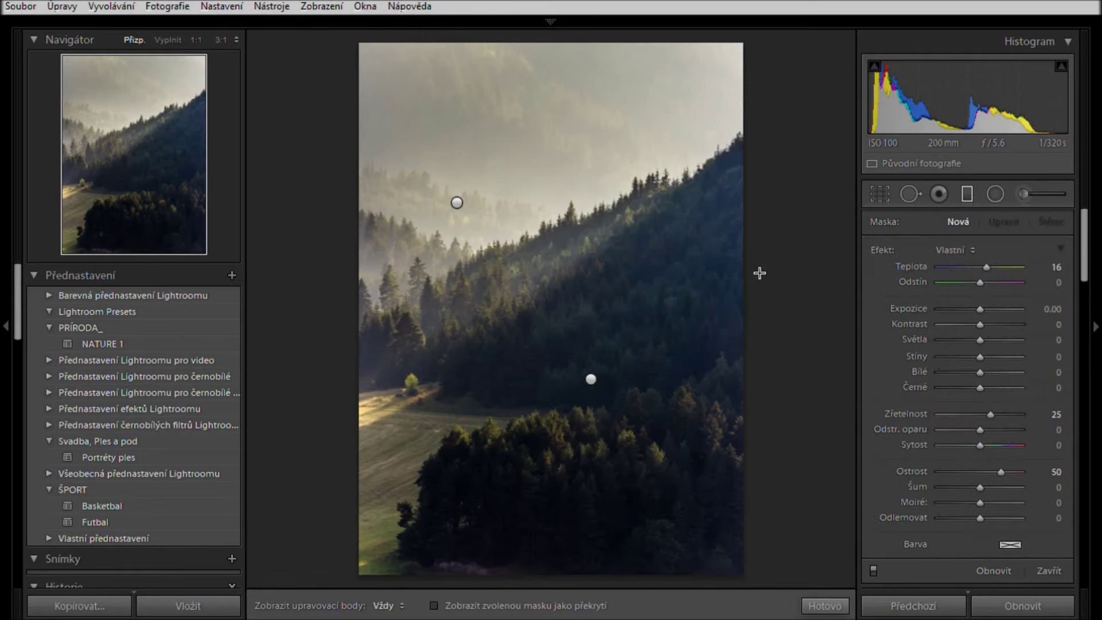
Step: Add a vertical graduated filter at the right edge with temperature 3 and tint −10
left_click_drag(736, 278, 683, 274)
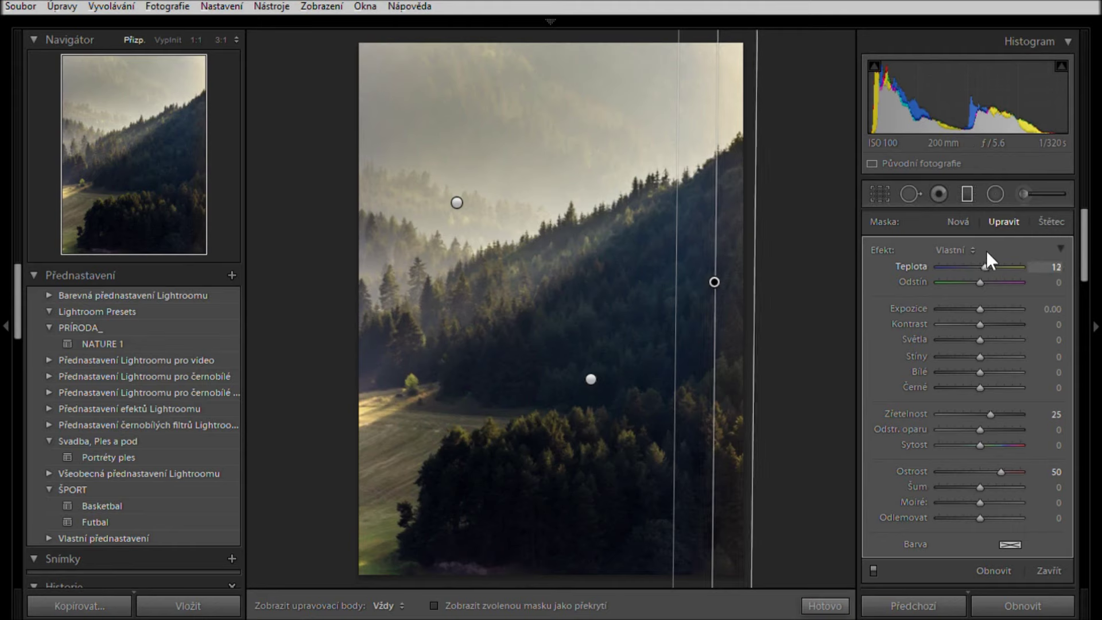
key("Down")
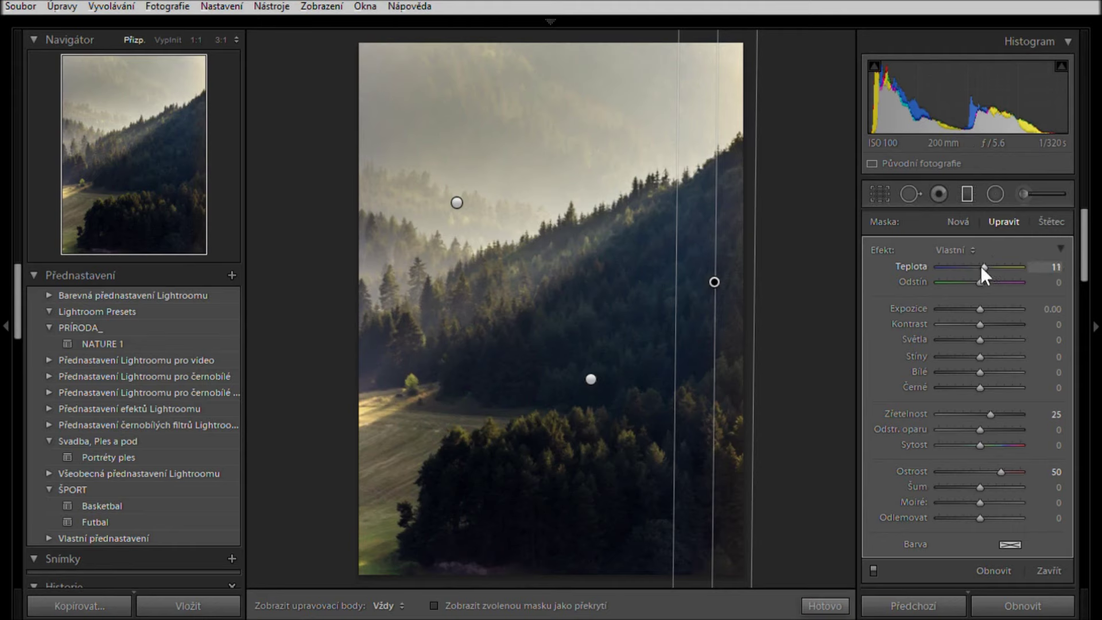
type("0")
key("Tab")
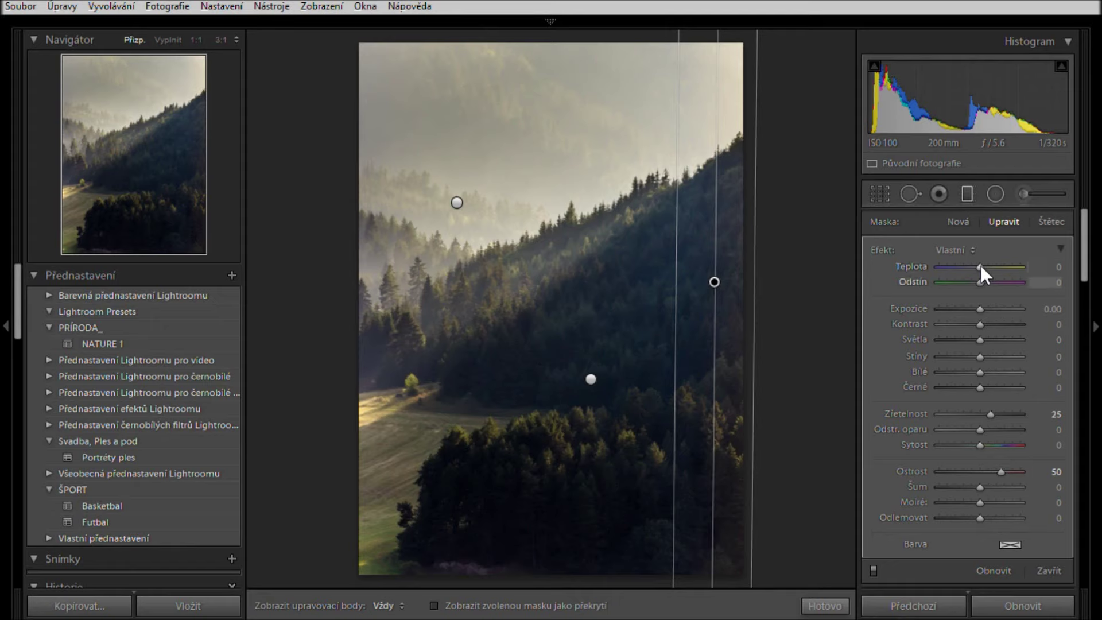
key("Down")
key("Down")
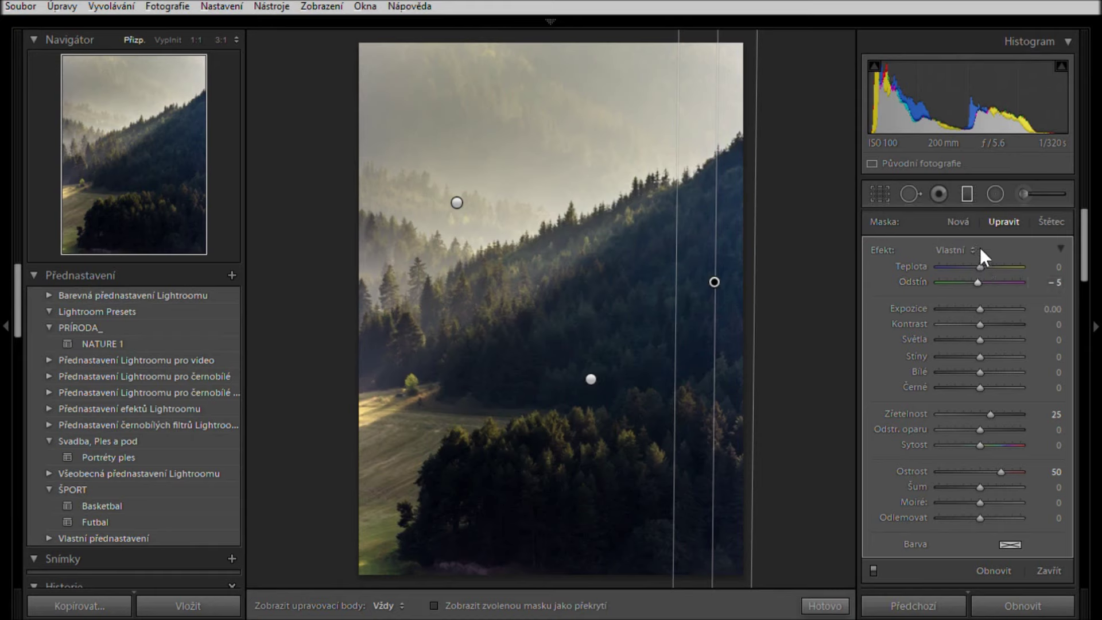
key("shift+Tab")
type("3")
key("Tab")
key("Down")
key("Down")
key("Down")
key("Down")
left_click(830, 602)
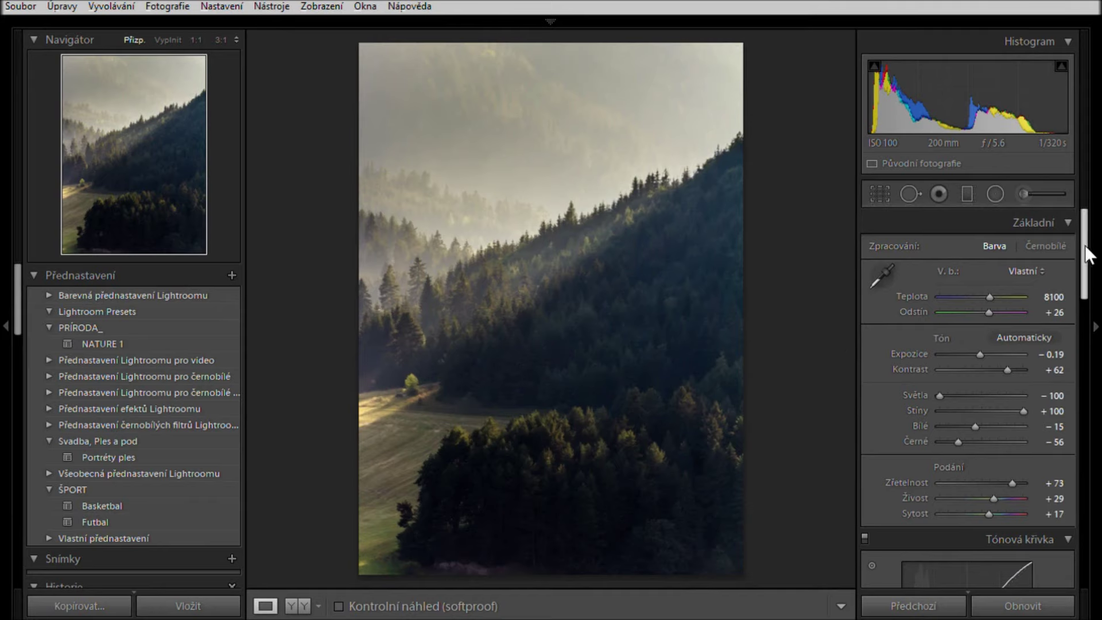
Step: Compare the original and graded photo side by side, then return to the single Loupe view
left_click_drag(1085, 248, 1089, 252)
left_click(298, 588)
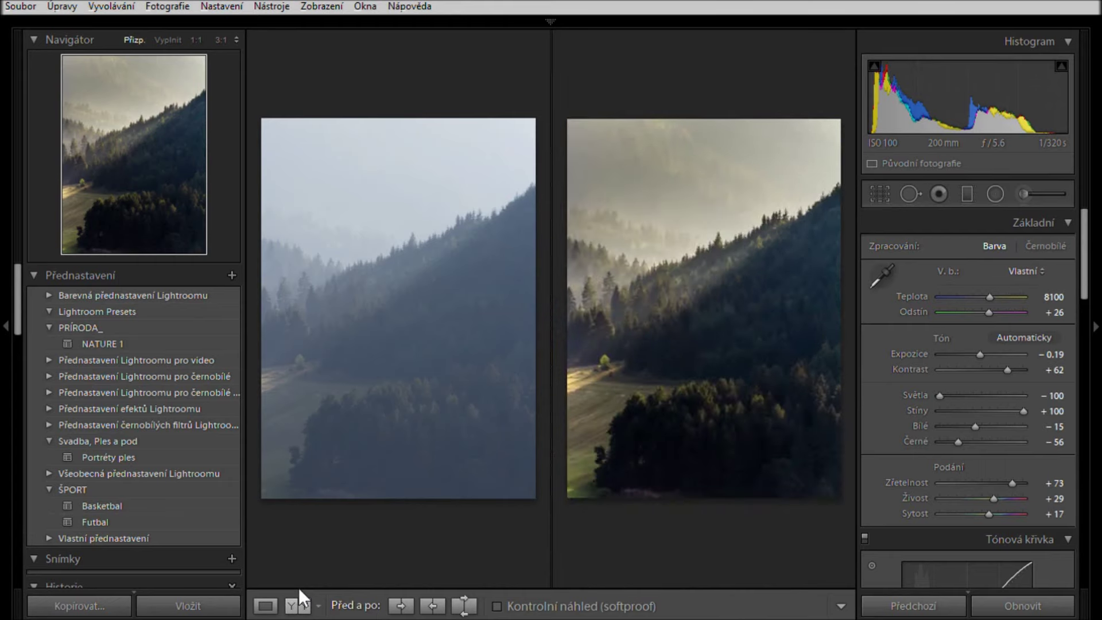
left_click(262, 589)
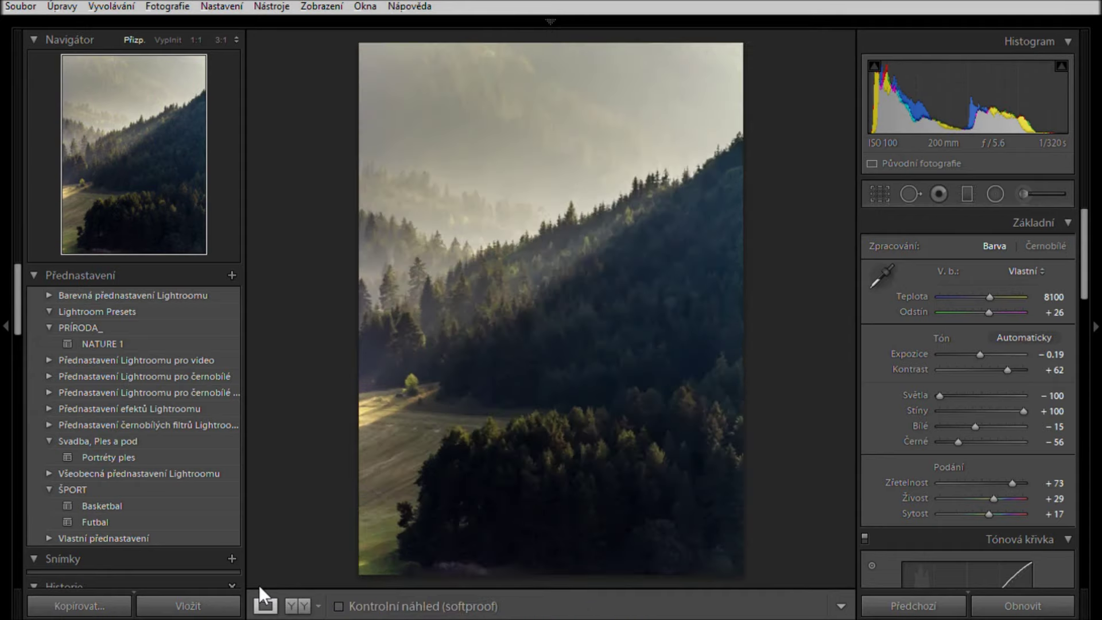